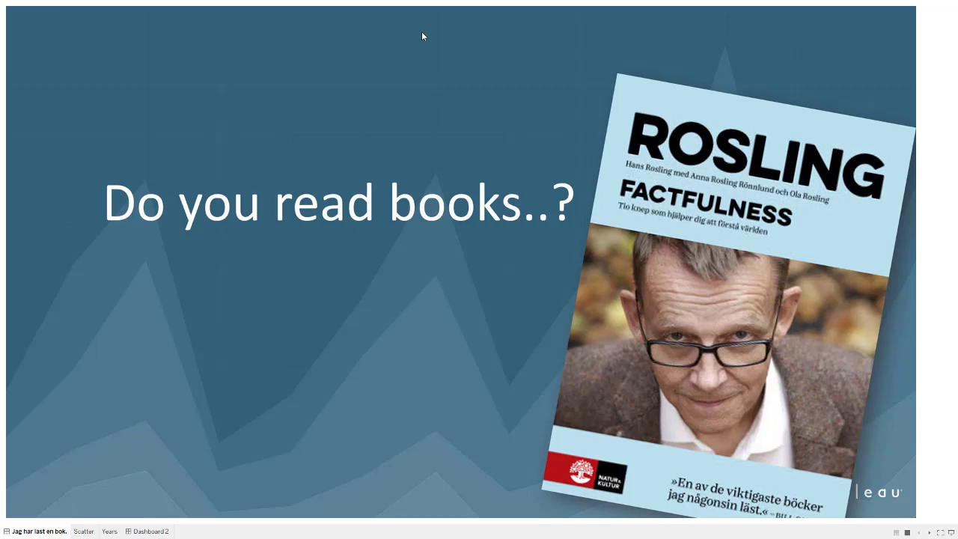
Exit the full-screen 'Do you read books..?' presentation to return to dashboard authoring
key("Escape")
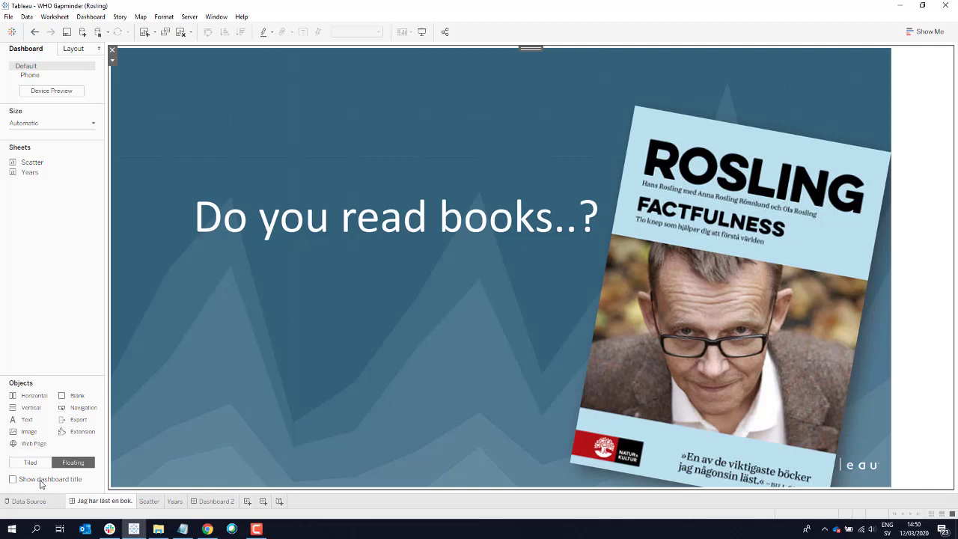
Inspect the Country_Data.csv and children-per-woman join, then switch to the empty Scatter worksheet
left_click(30, 506)
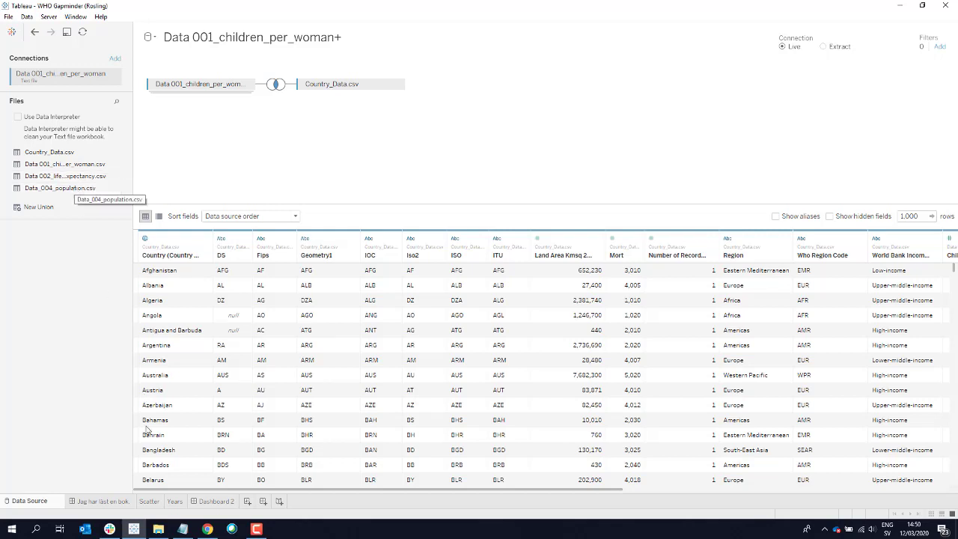
left_click(150, 502)
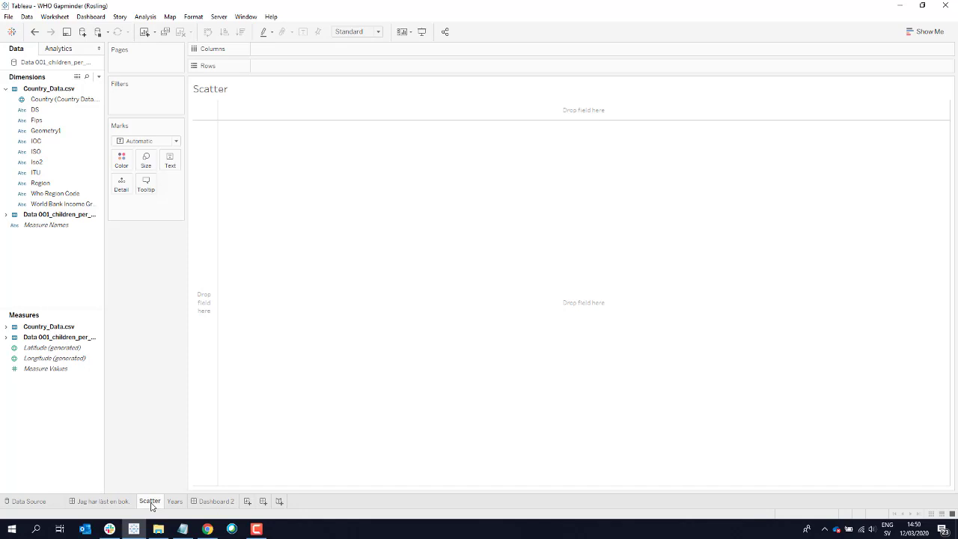
Plot Life Expectancy on Columns against Children Per Woman on Rows, with Country as Detail
left_click(52, 204)
left_click(8, 215)
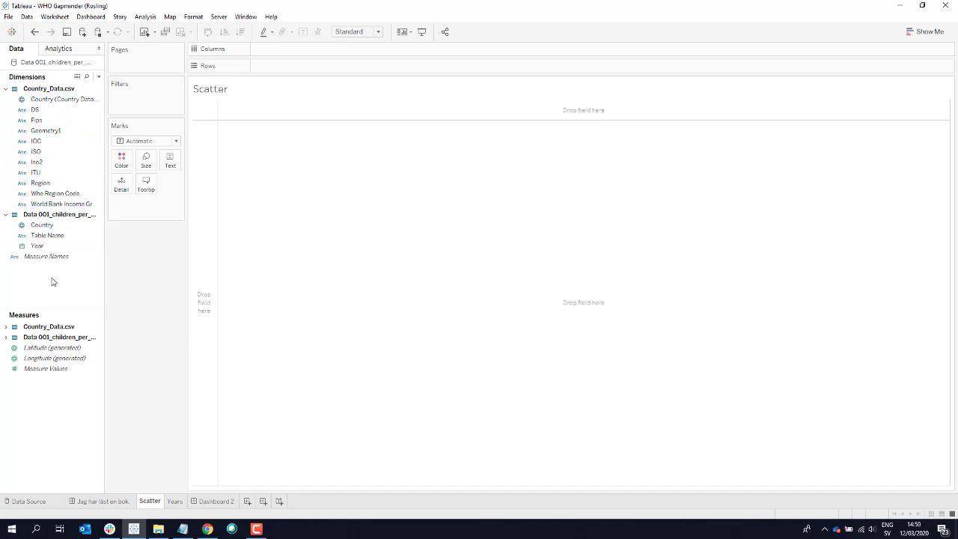
left_click(6, 327)
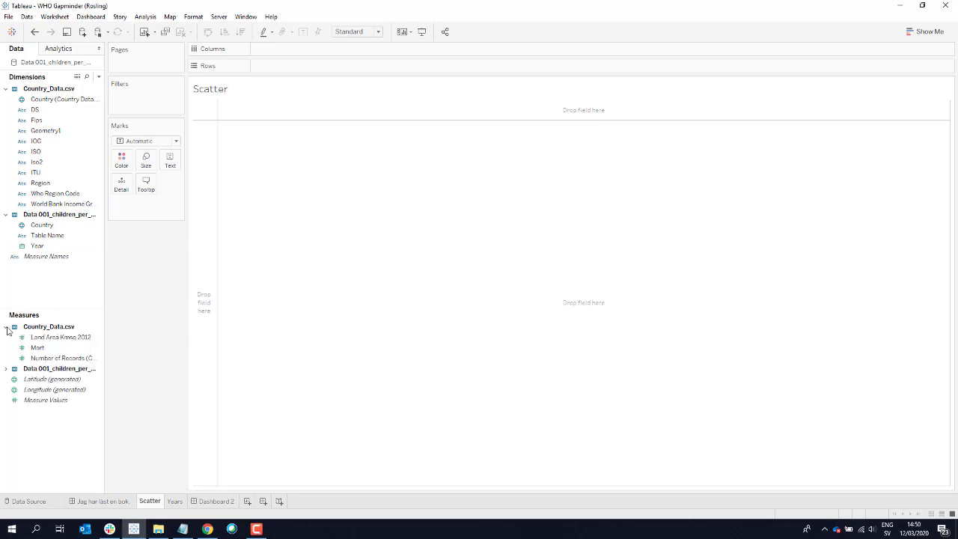
left_click(6, 369)
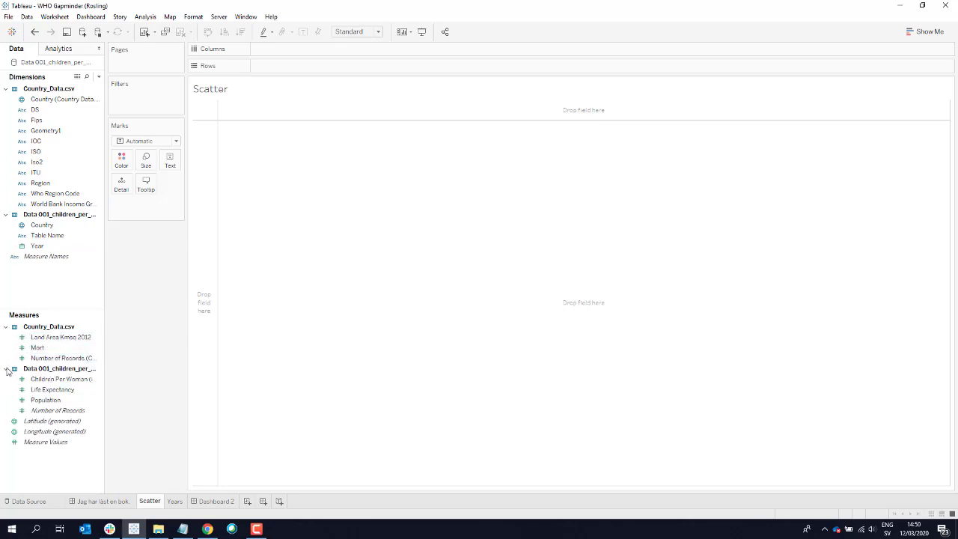
left_click(31, 379)
left_click_drag(45, 384, 324, 73)
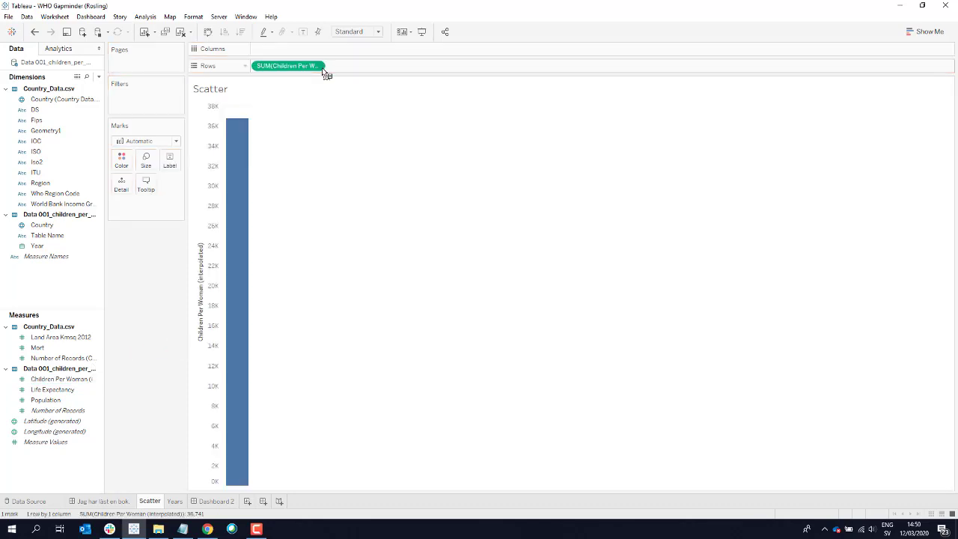
left_click(89, 391)
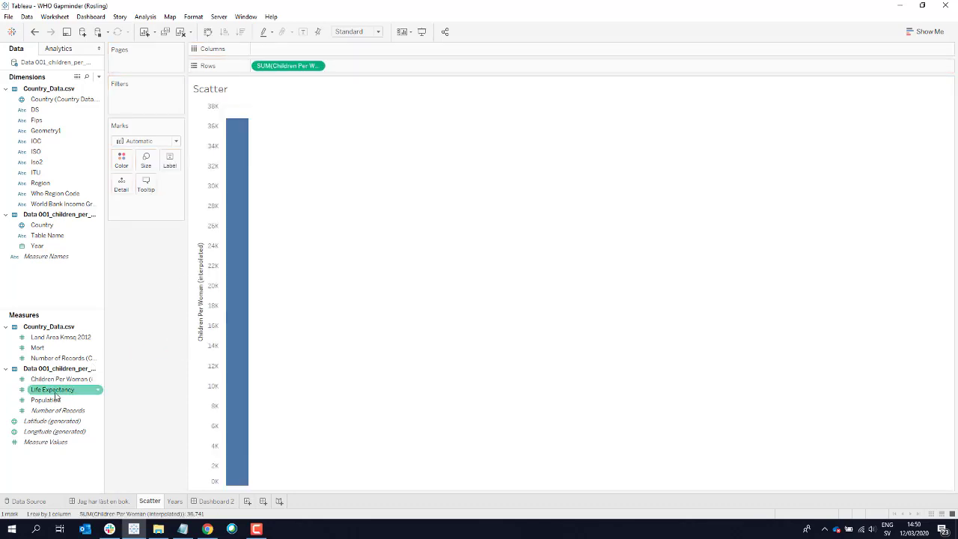
left_click_drag(55, 398, 292, 52)
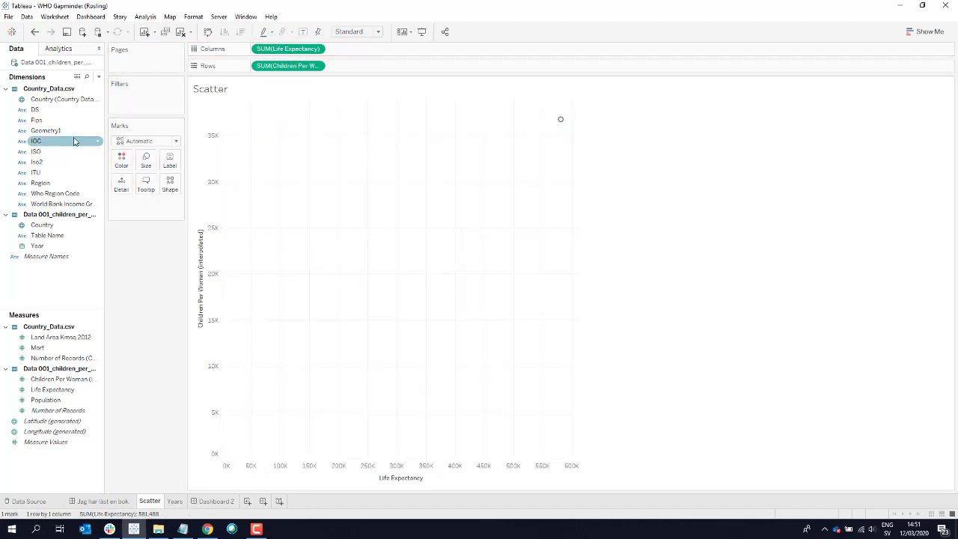
left_click_drag(42, 225, 410, 197)
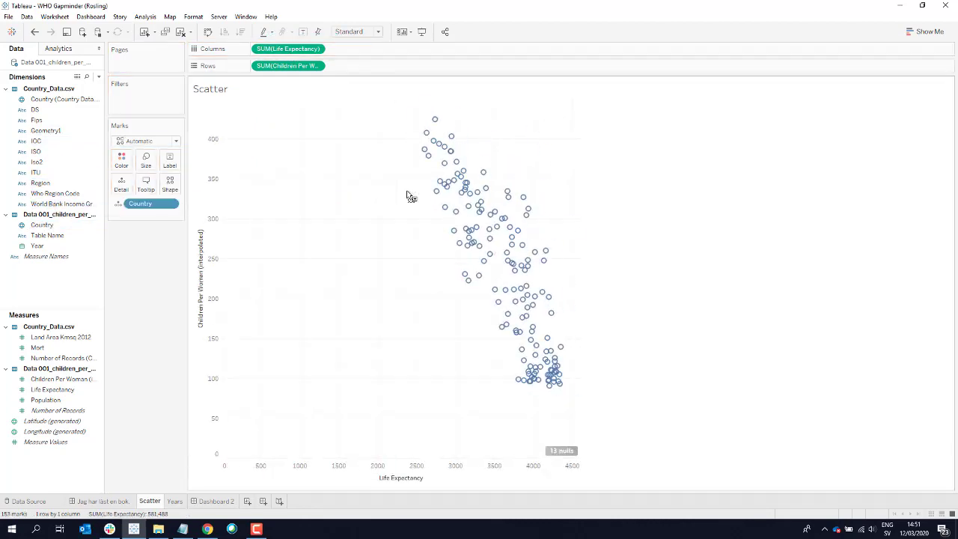
left_click(165, 142)
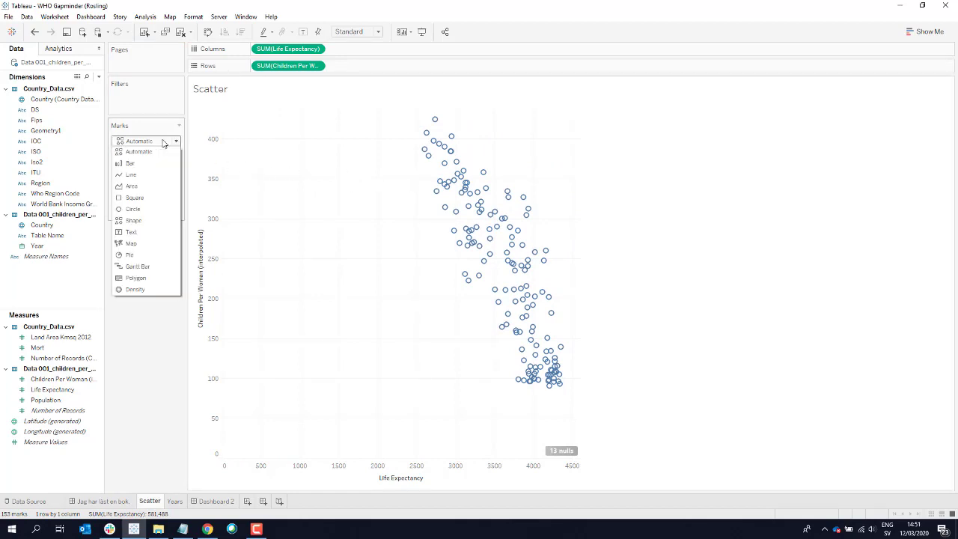
Draw marks as circles and aggregate both Life Expectancy and Children Per Woman as Average
left_click(139, 209)
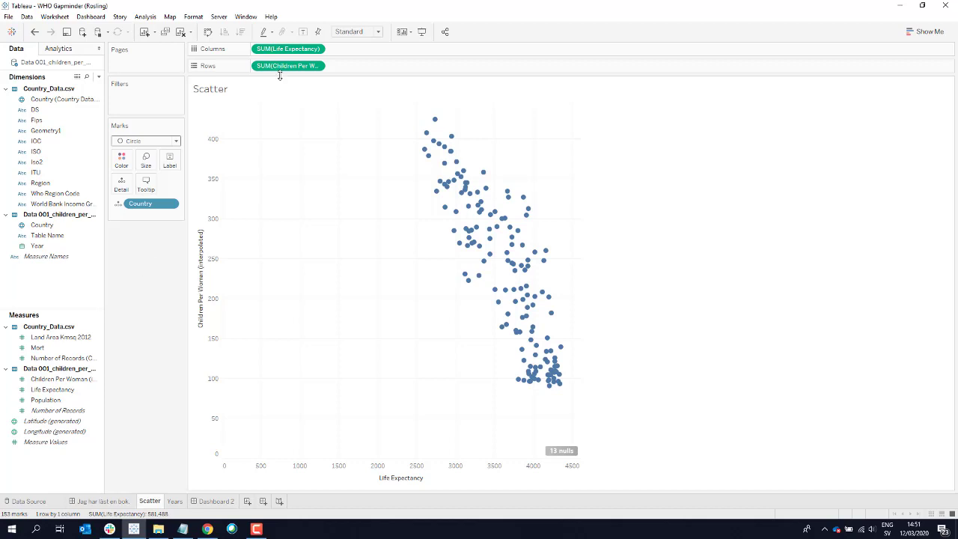
mouse_move(465, 203)
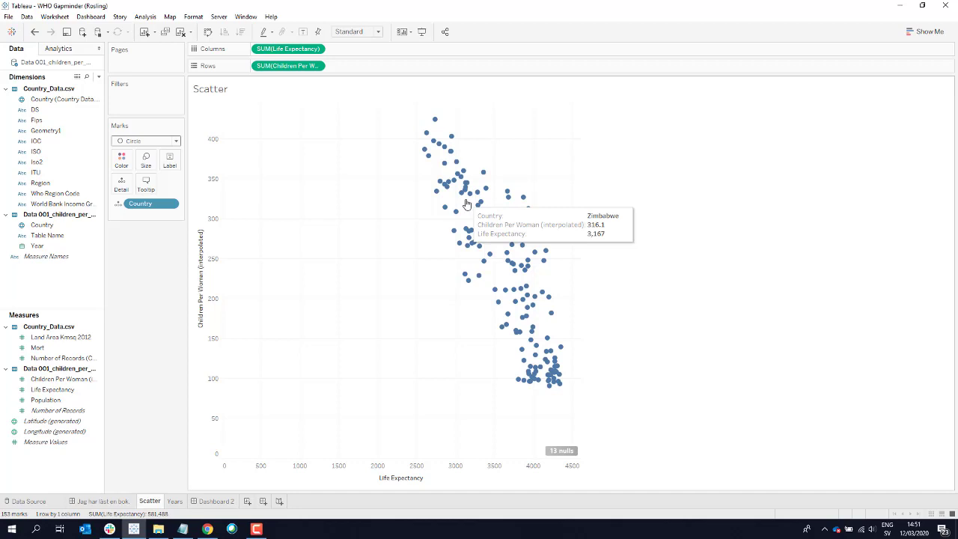
left_click(318, 50)
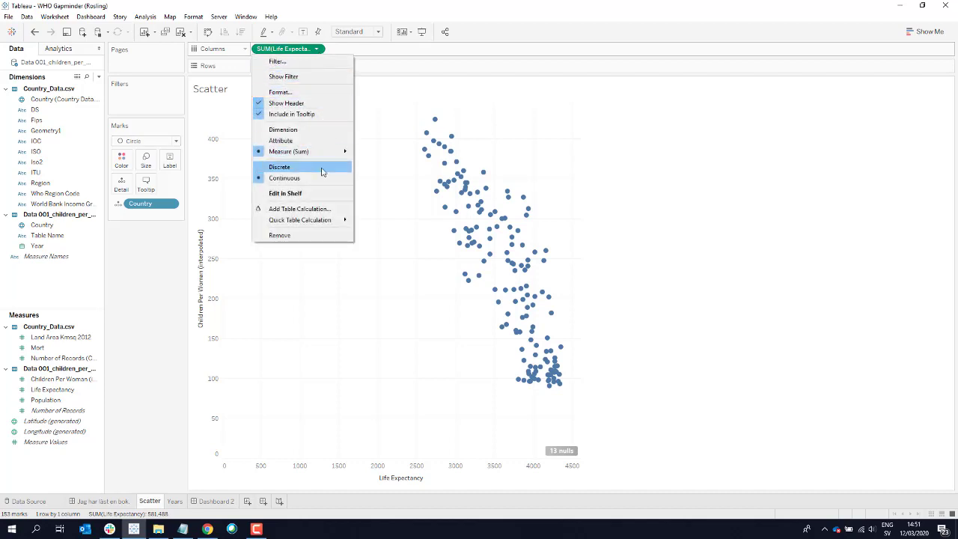
mouse_move(334, 157)
left_click(378, 164)
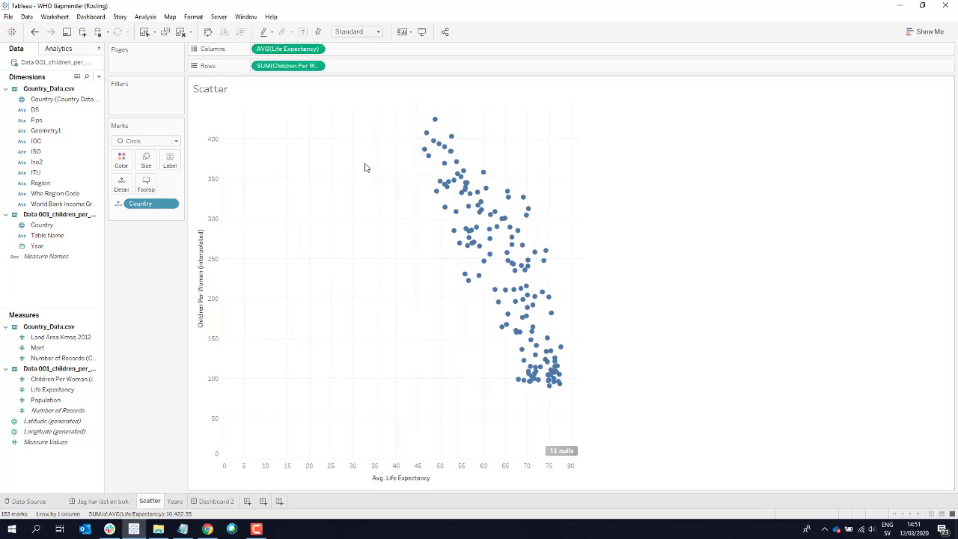
left_click(317, 66)
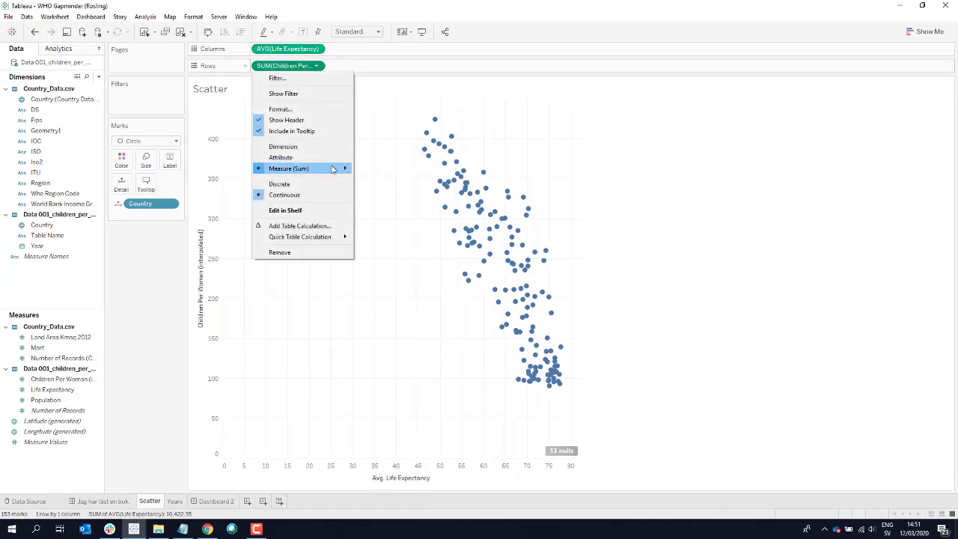
mouse_move(334, 169)
left_click(377, 182)
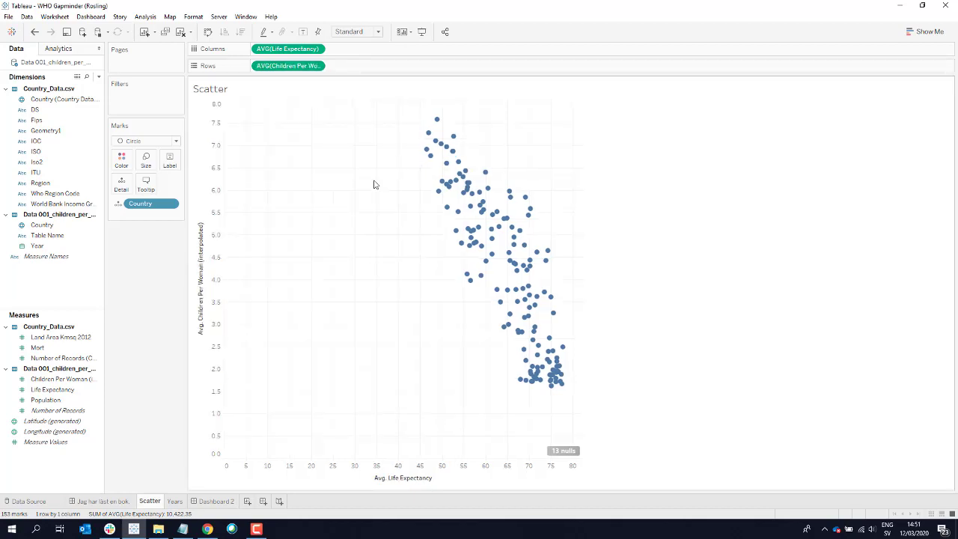
Fit the scatter to Entire View and fix the life-expectancy axis to start at 45
left_click(375, 32)
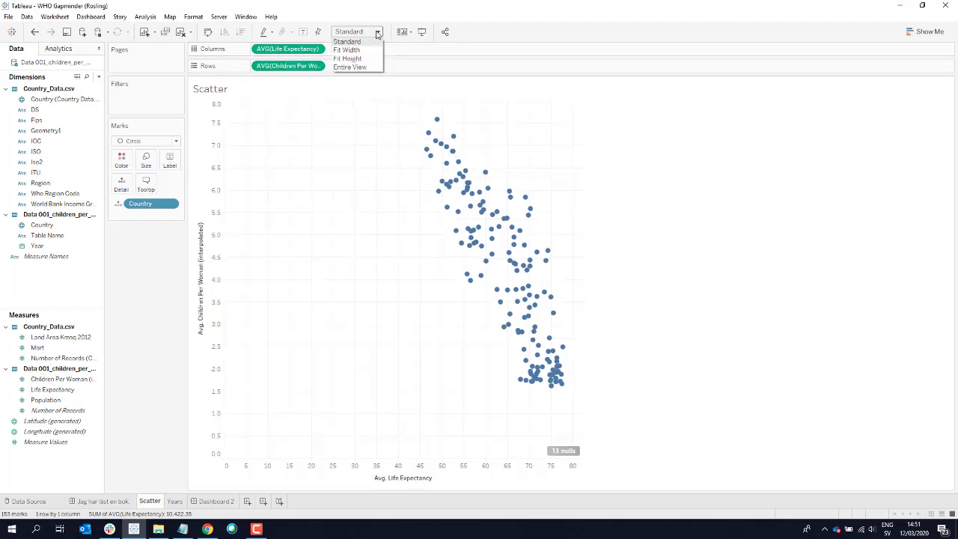
left_click(349, 66)
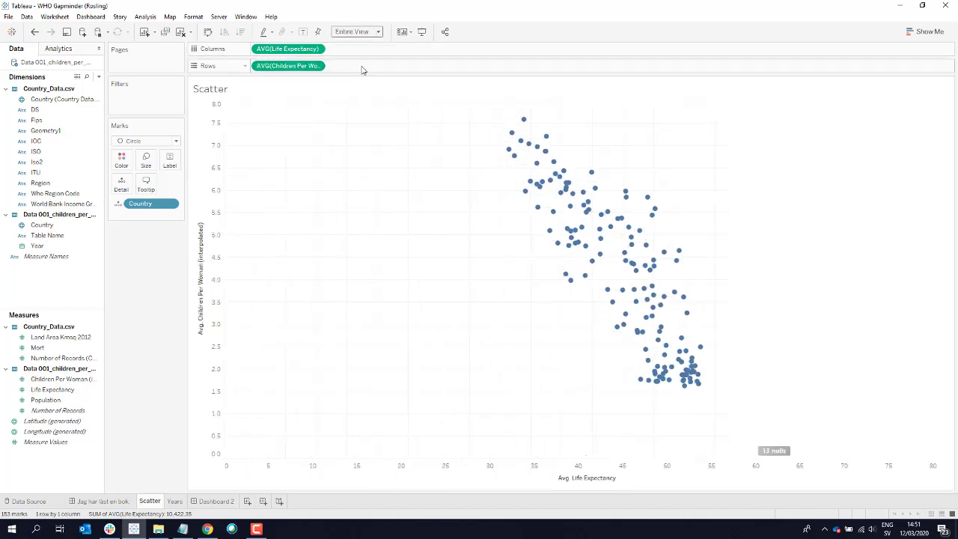
double_click(430, 471)
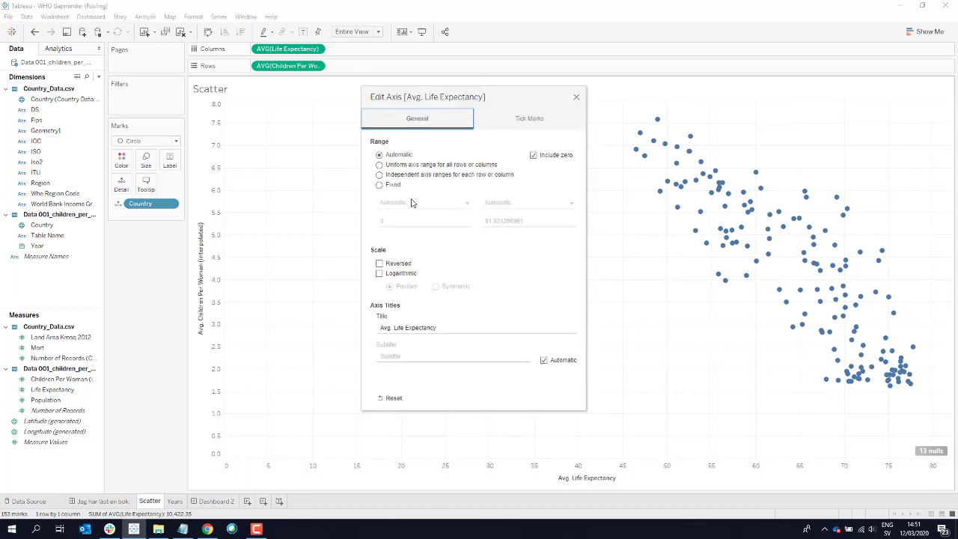
left_click(379, 185)
double_click(390, 220)
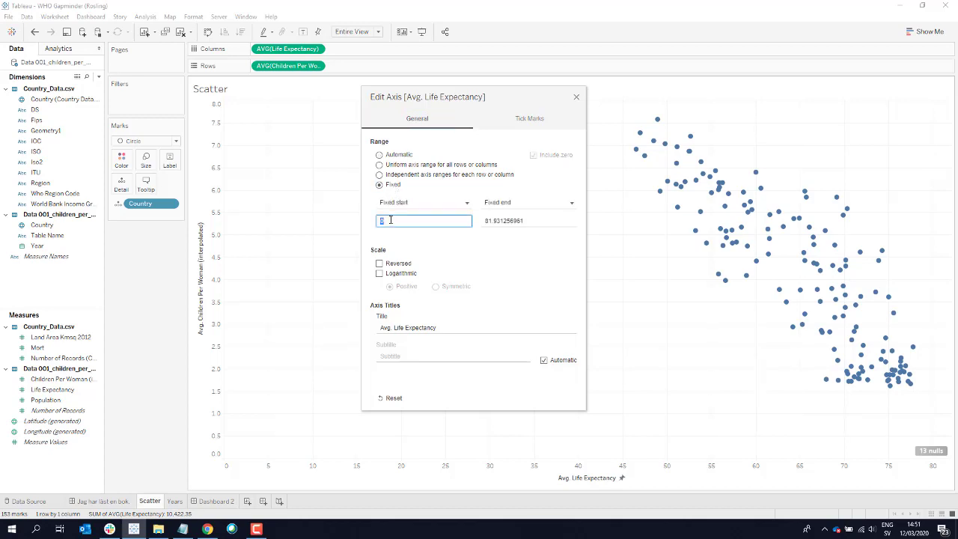
left_click(576, 96)
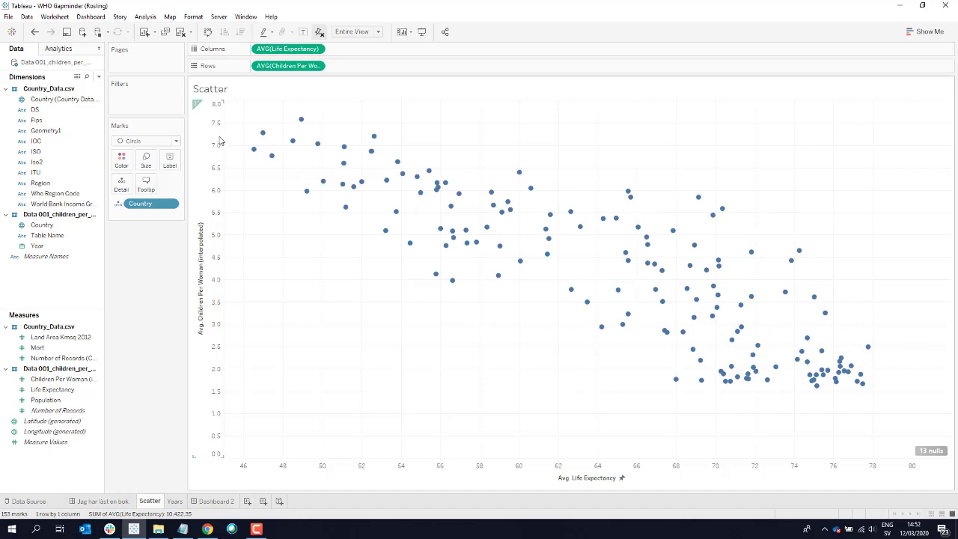
Reverse the children-per-woman axis
double_click(215, 156)
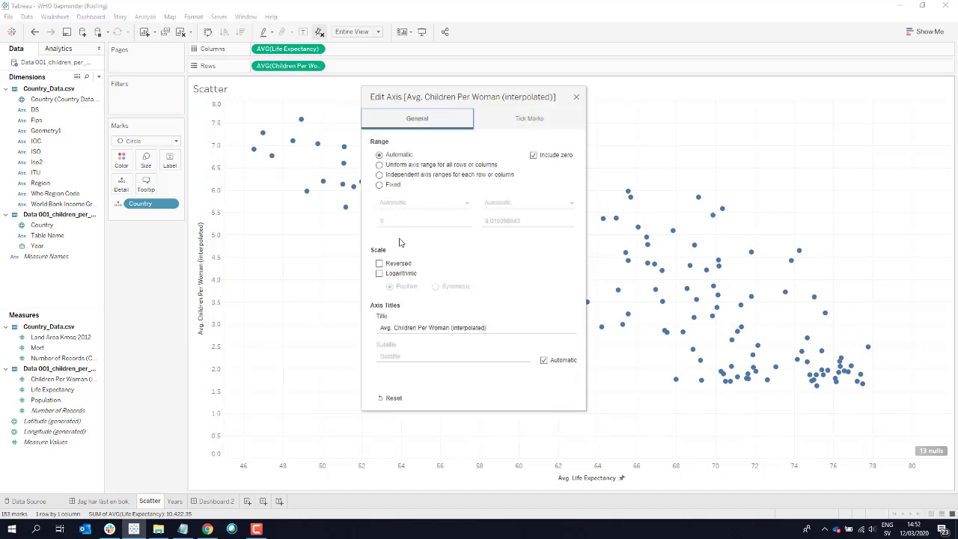
left_click(381, 264)
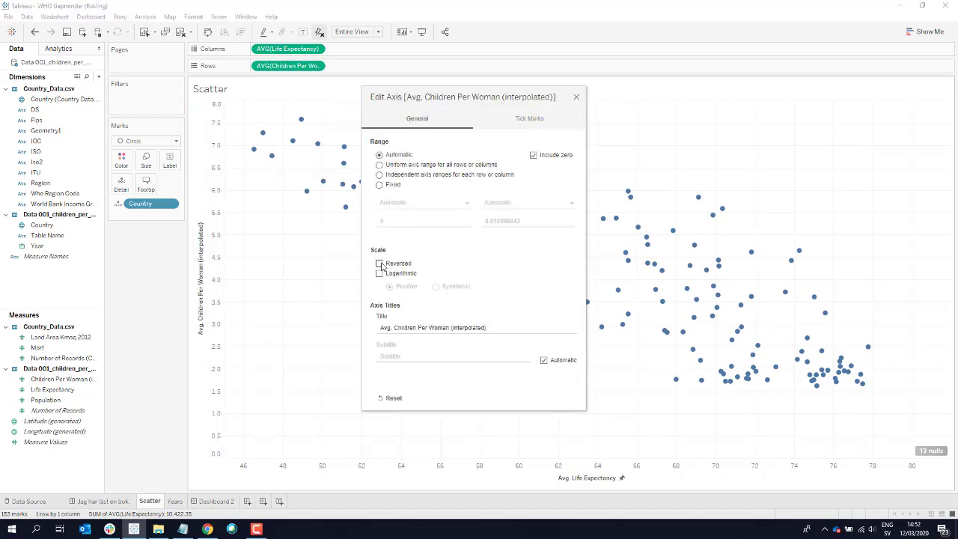
left_click(576, 97)
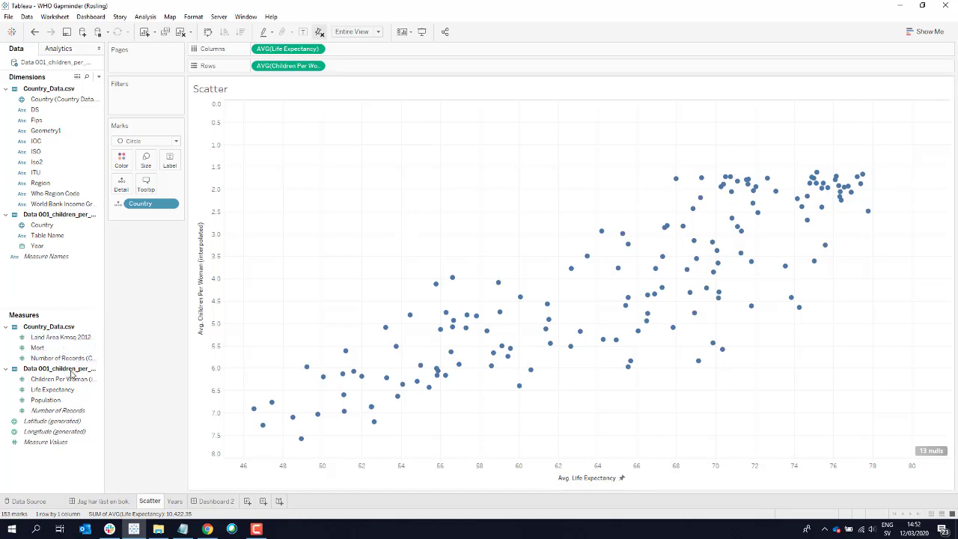
left_click(71, 400)
Size the bubbles by Population, enlarge the mark size, and colour them by Region
left_click_drag(56, 400, 210, 185)
left_click(150, 166)
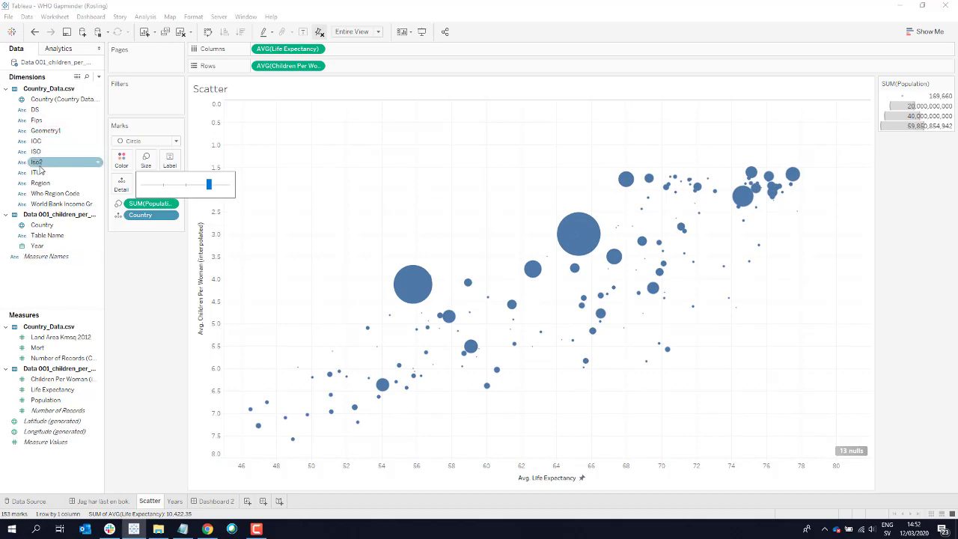
left_click_drag(40, 184, 122, 159)
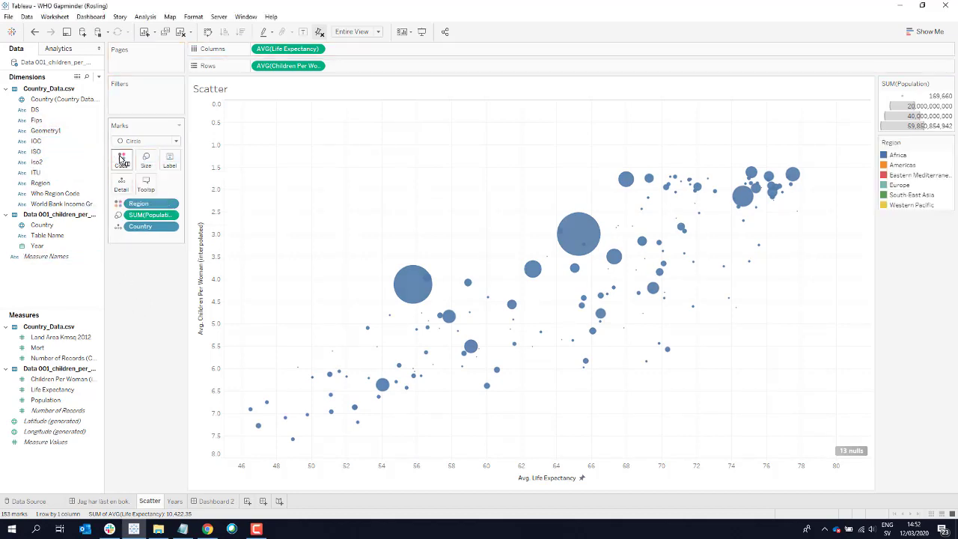
left_click(121, 159)
Set bubbles to 56% opacity with black borders and label each with its Country name
left_click_drag(169, 216, 151, 218)
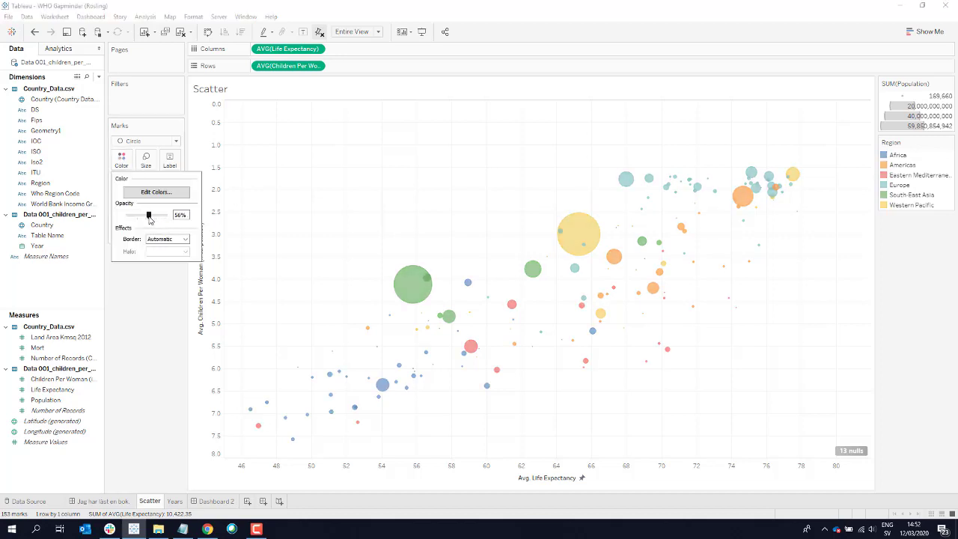
left_click(166, 238)
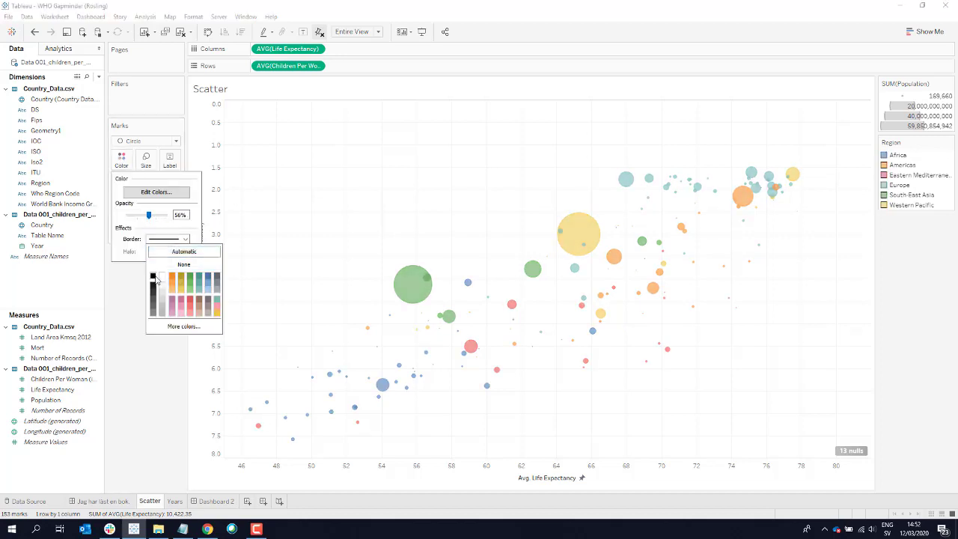
left_click(154, 277)
left_click(155, 389)
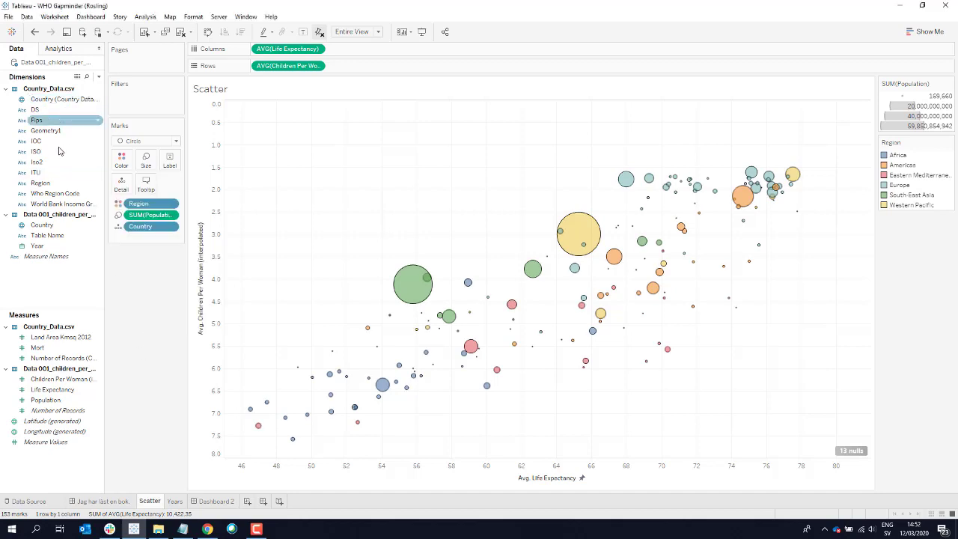
left_click_drag(45, 225, 170, 159)
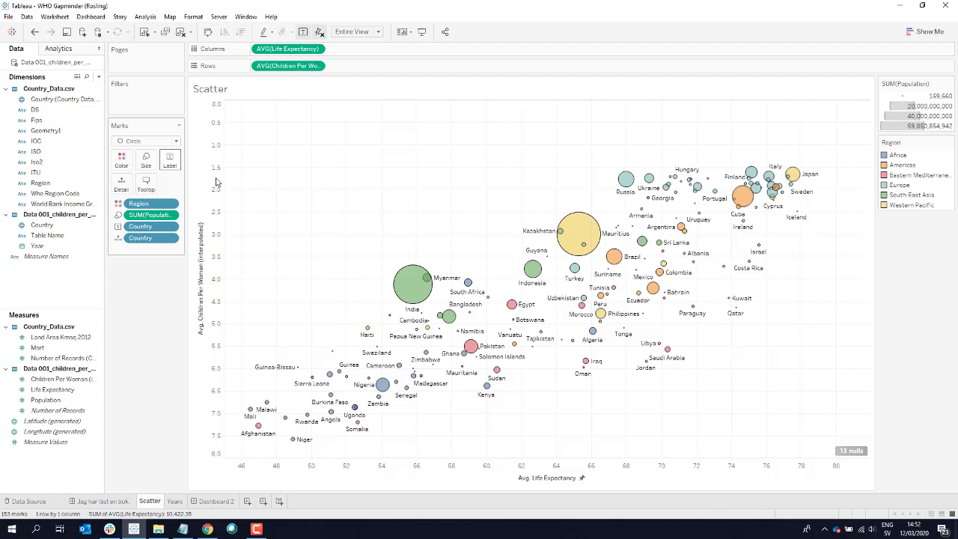
mouse_move(576, 229)
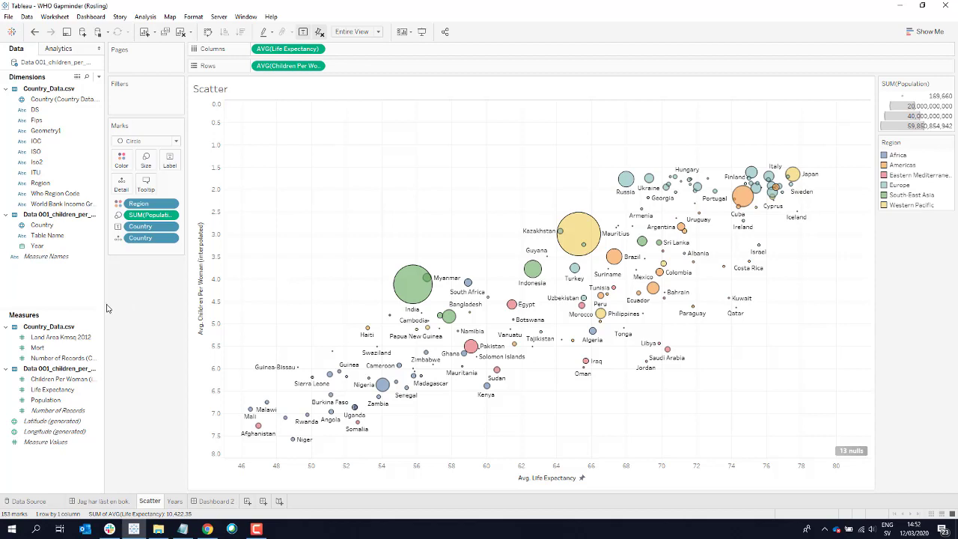
Put Year on the Pages shelf of both the Scatter and Years sheets, showing 1960
left_click_drag(41, 246, 147, 67)
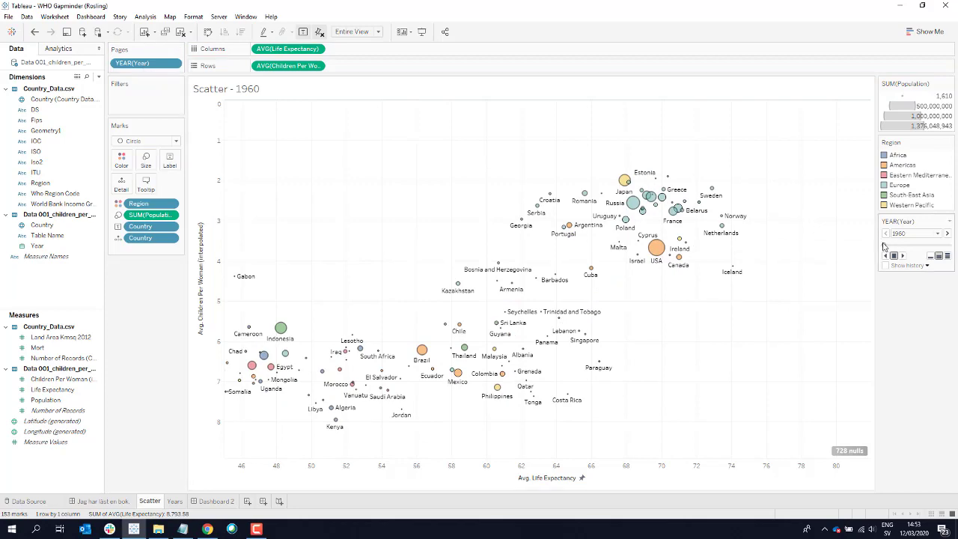
mouse_move(884, 247)
left_mouse_down()
mouse_move(910, 247)
mouse_move(883, 247)
left_mouse_up()
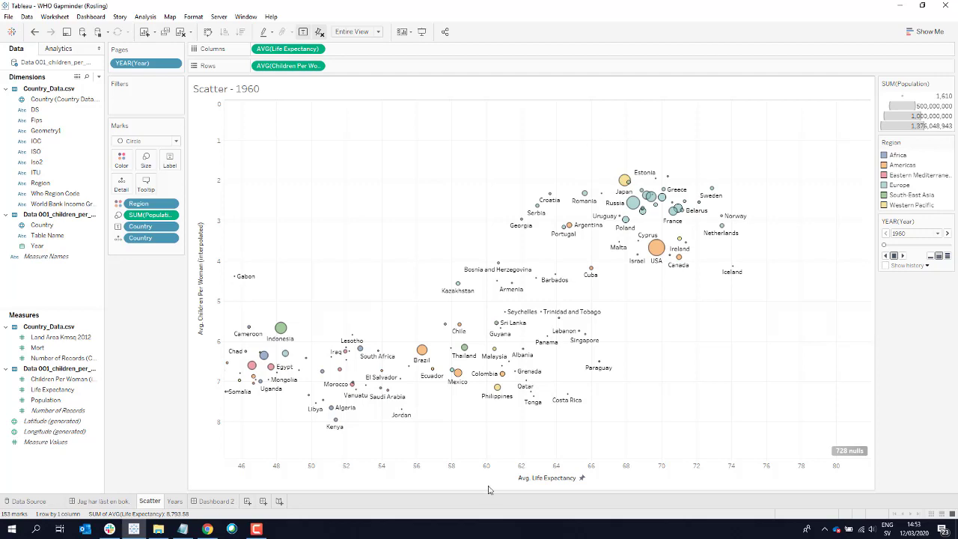
left_click(178, 503)
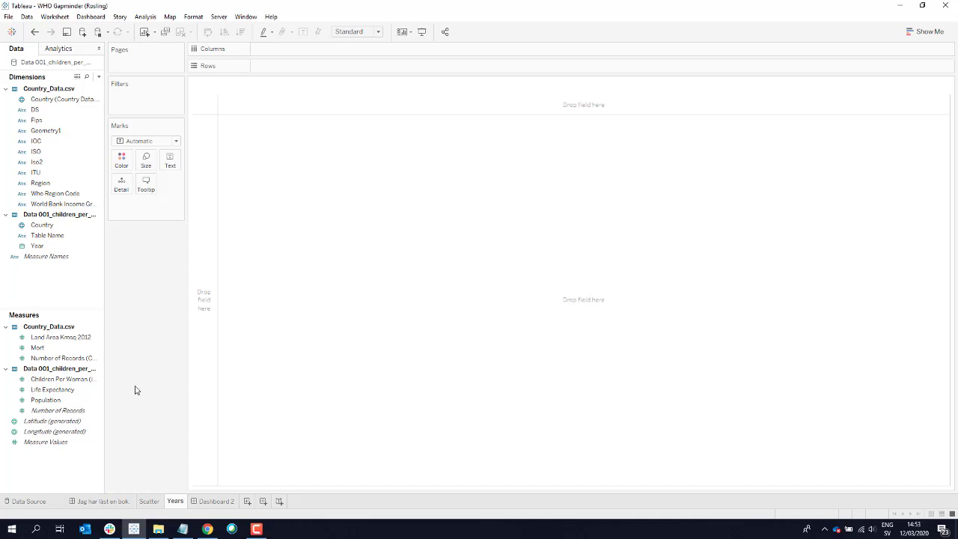
left_click_drag(37, 245, 150, 68)
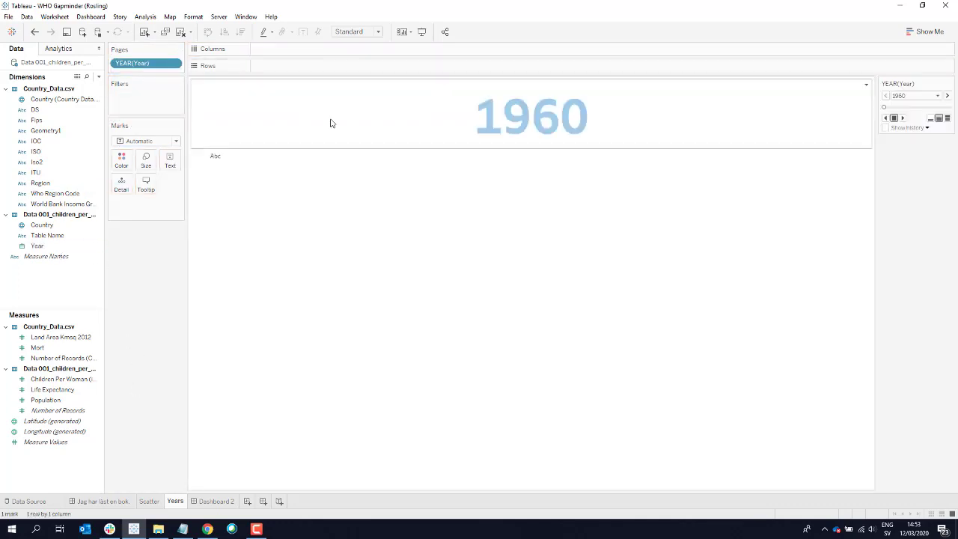
right_click(224, 157)
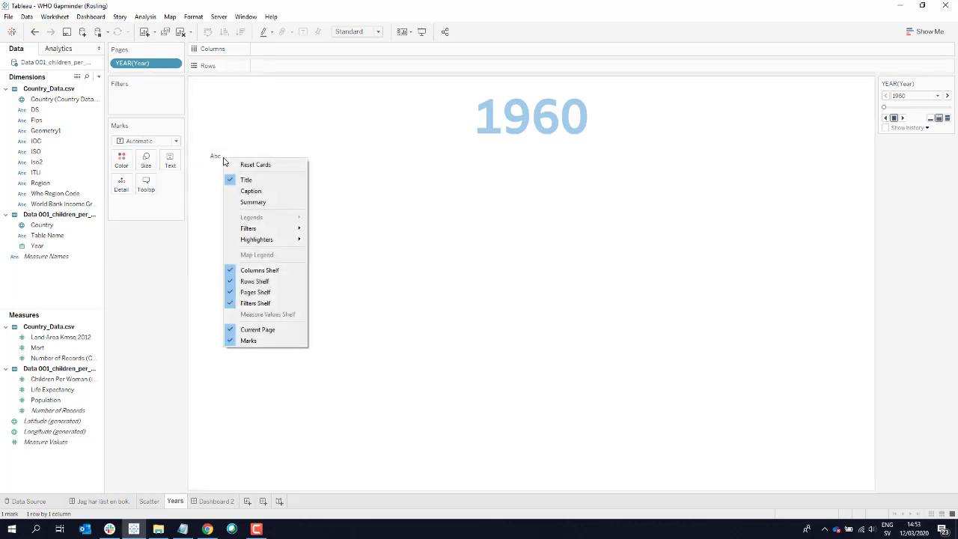
left_click(215, 158)
Set the Years worksheet font colour to white to hide the Abc placeholder
right_click(214, 158)
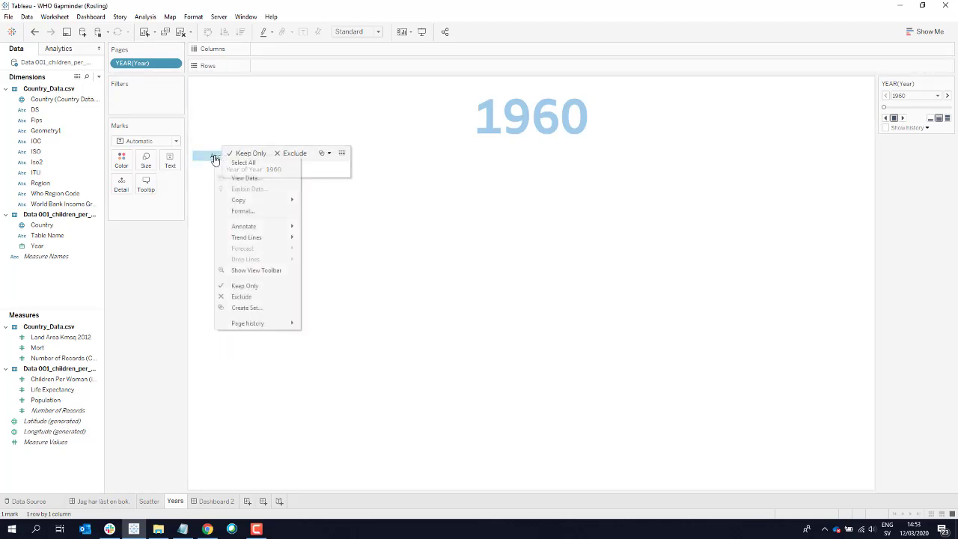
left_click(254, 210)
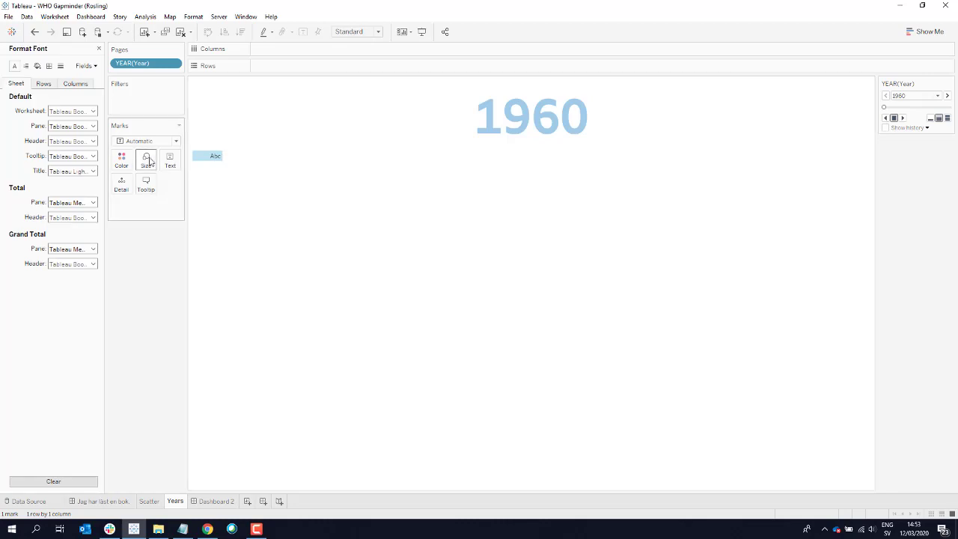
left_click(94, 111)
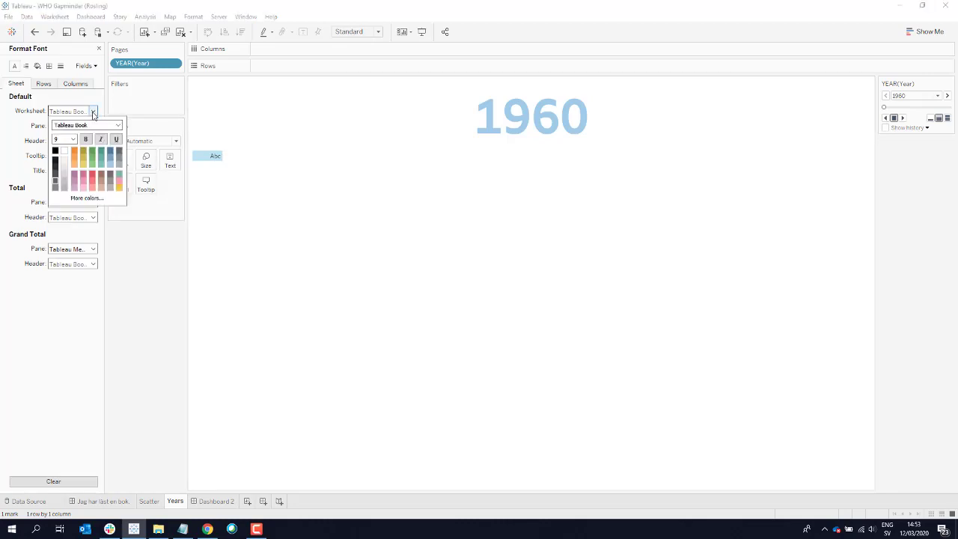
left_click(64, 151)
Check the page-name title without changing it and close the Format pane
double_click(530, 120)
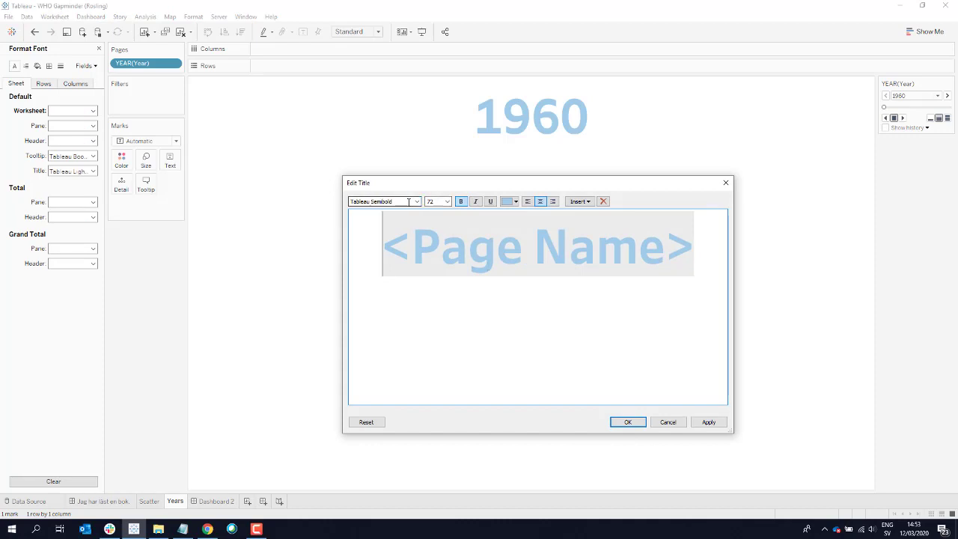
triple_click(558, 246)
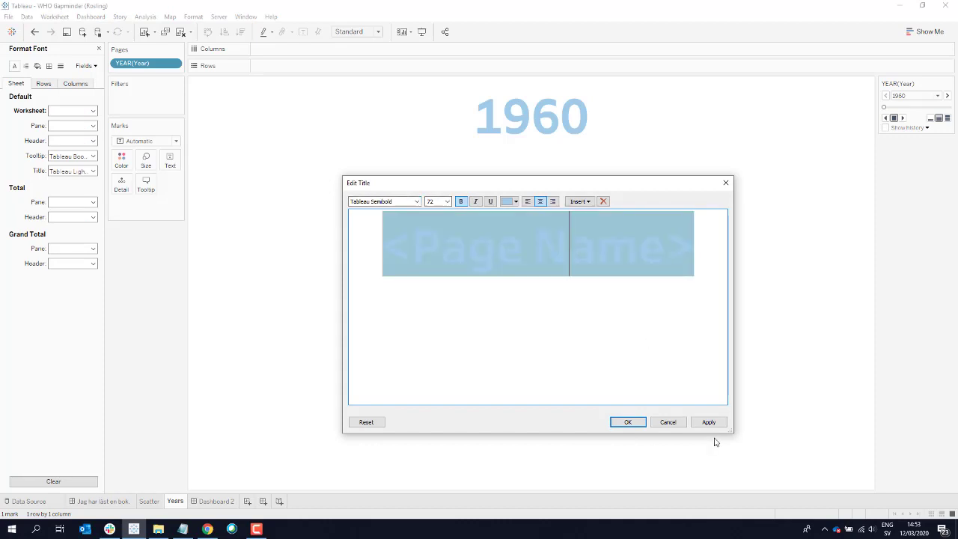
left_click(669, 423)
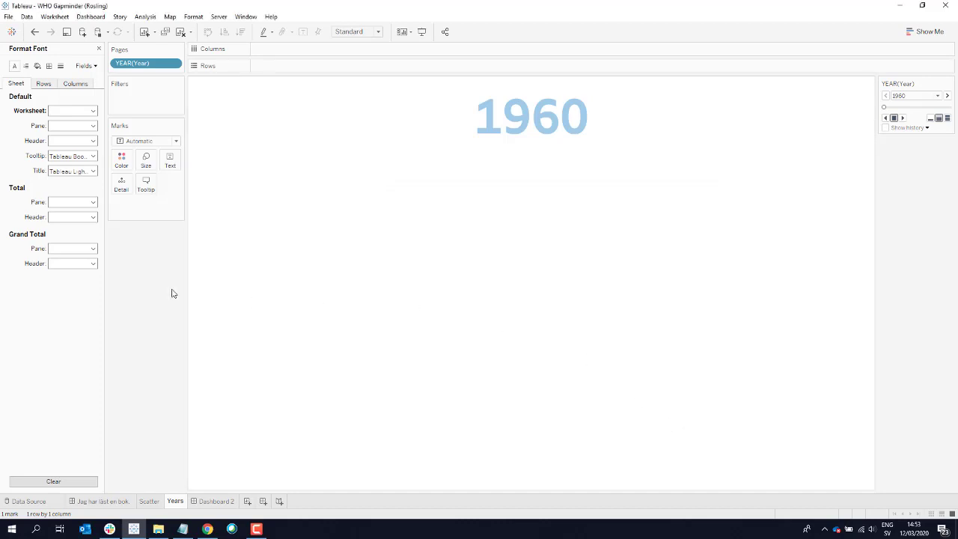
left_click(99, 49)
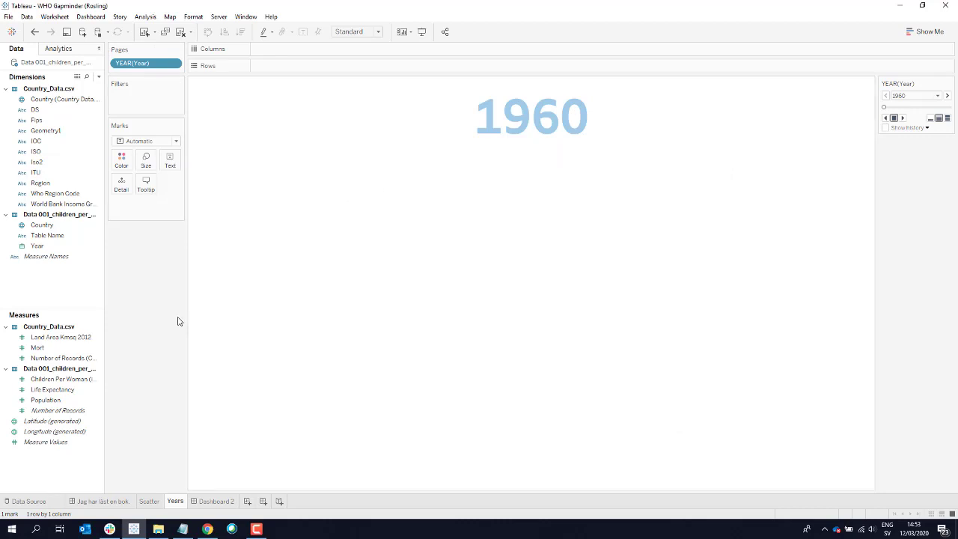
left_click(213, 501)
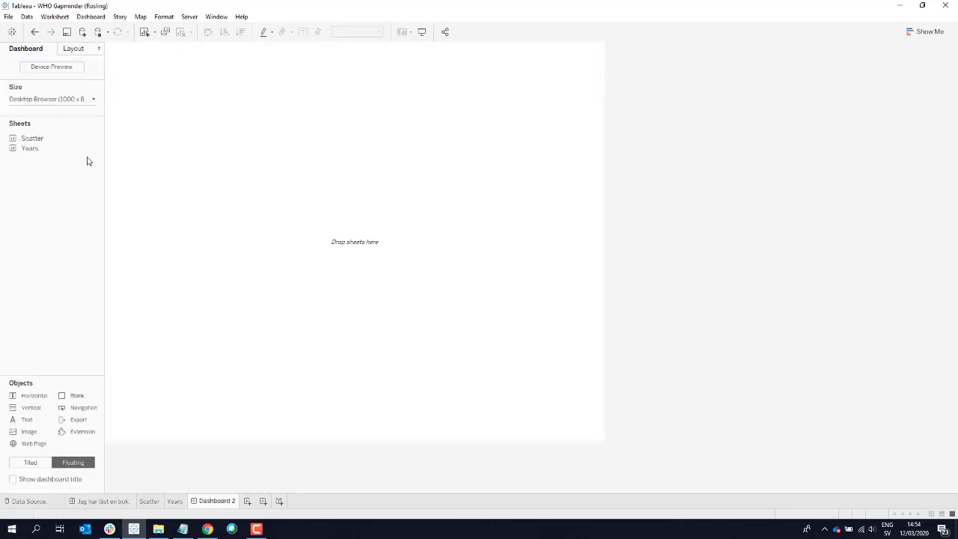
Place the Years sheet on Dashboard 2 and fit it to Entire View
mouse_move(35, 148)
left_click_drag(32, 148, 280, 217)
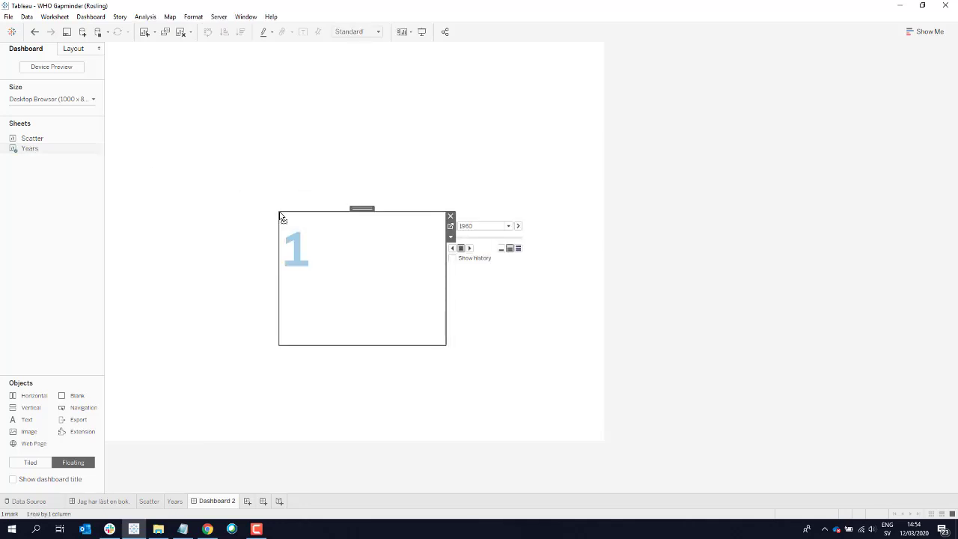
right_click(360, 255)
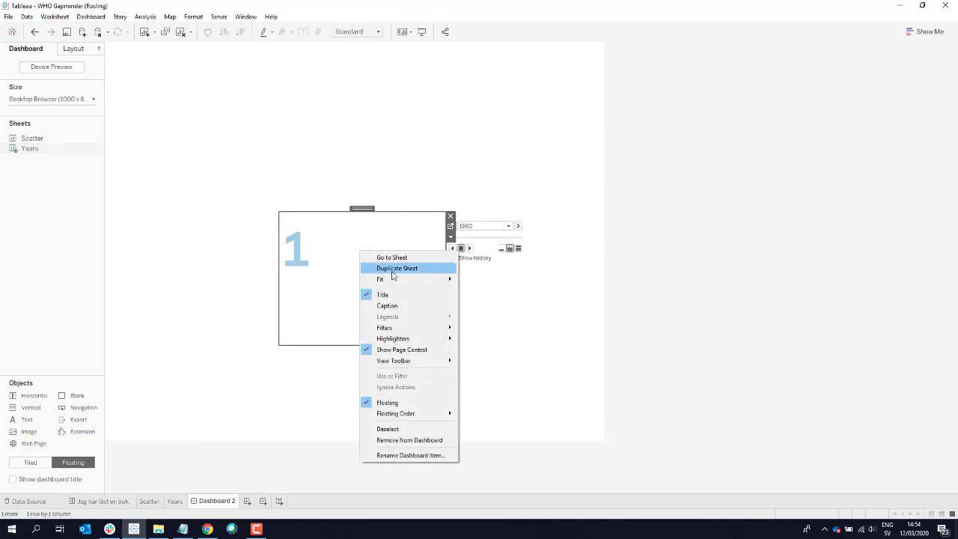
mouse_move(397, 280)
left_click(486, 315)
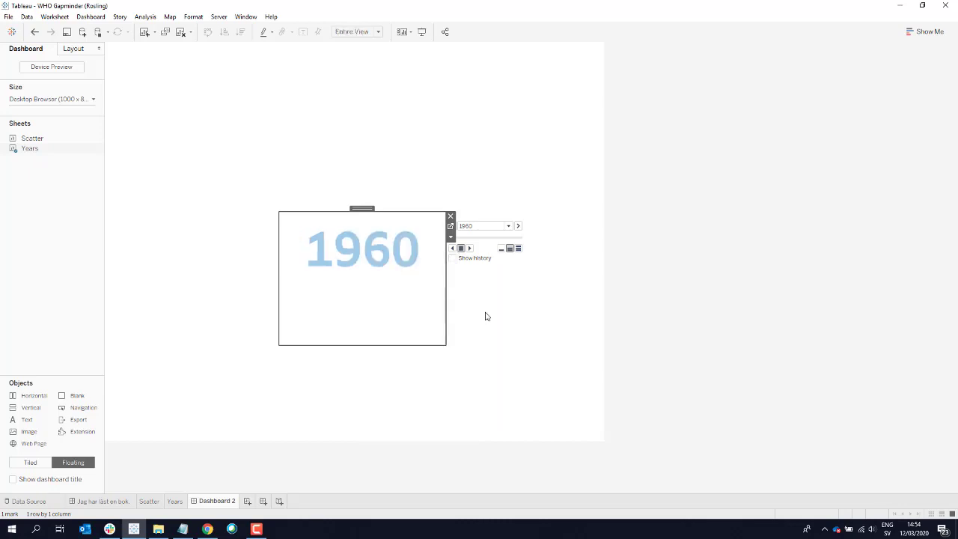
Move the year page control to the right and add the Scatter sheet at the top-left
left_click(481, 214)
left_click_drag(483, 210, 604, 207)
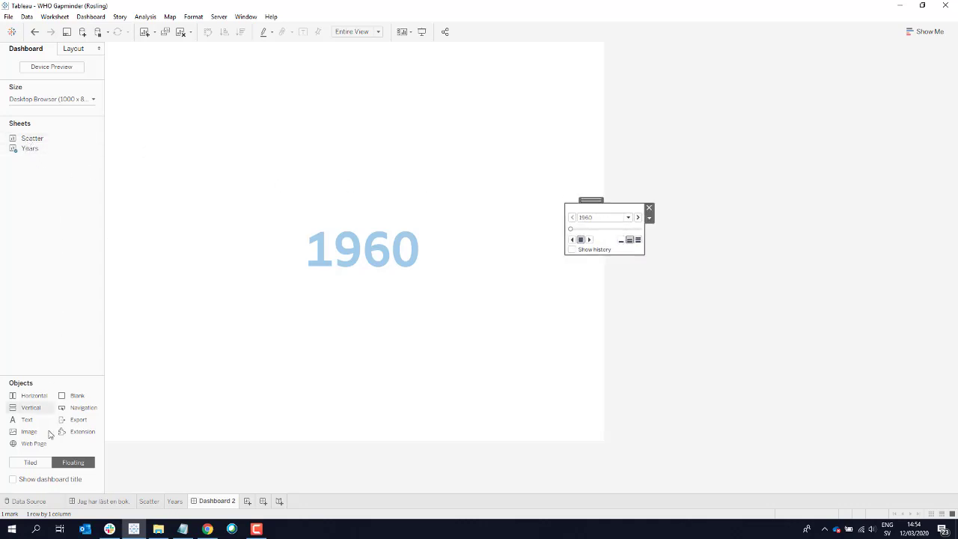
left_click_drag(30, 139, 113, 53)
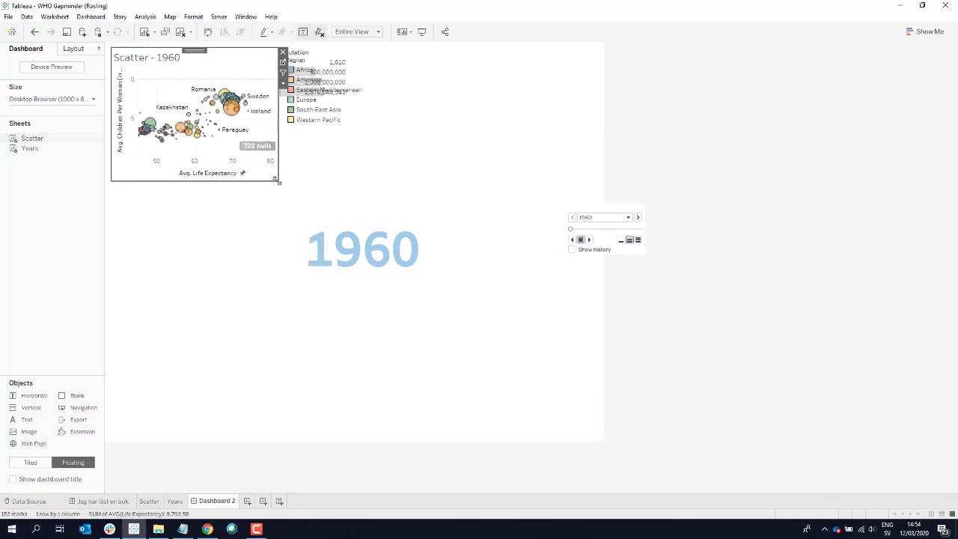
Delete the Region and Population legends and drag the Scatter view's corner to fill the dashboard
left_click(311, 119)
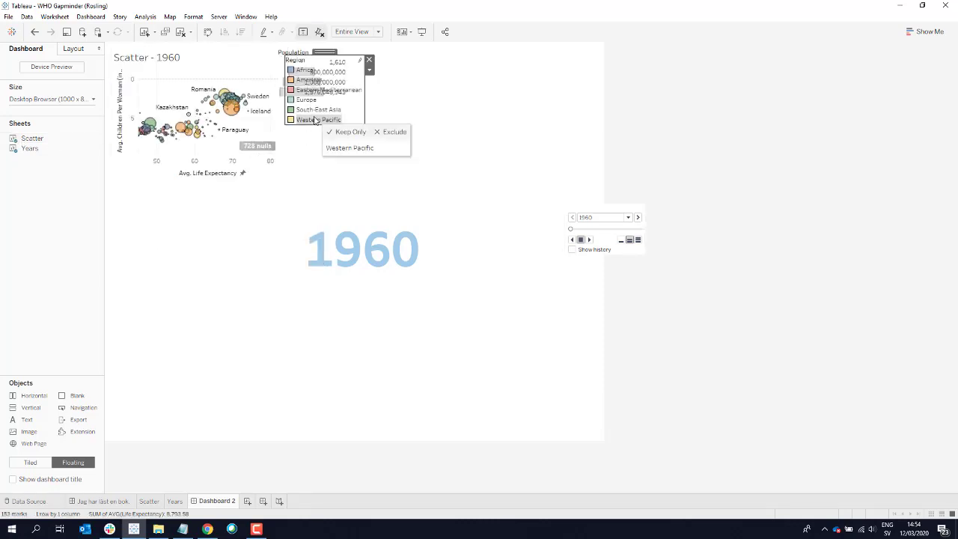
left_click(369, 57)
left_click(341, 78)
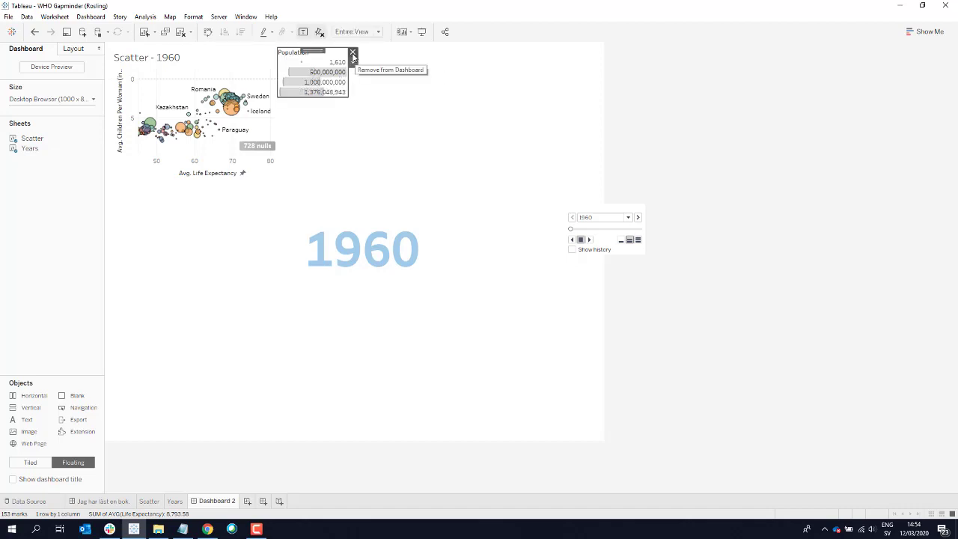
left_click(353, 57)
left_click(269, 136)
left_click_drag(277, 179, 603, 442)
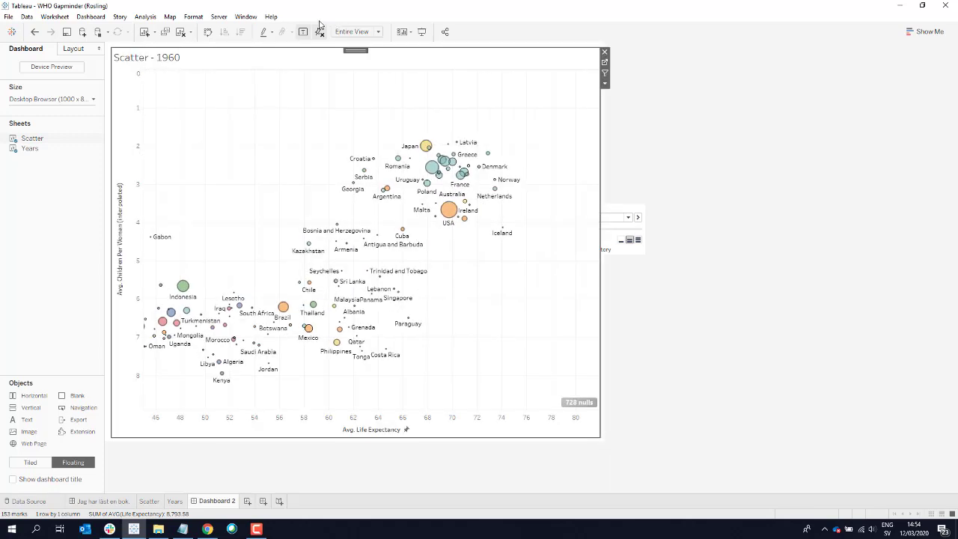
Set the Scatter worksheet shading to None so the 1960 year shows through
left_click(193, 16)
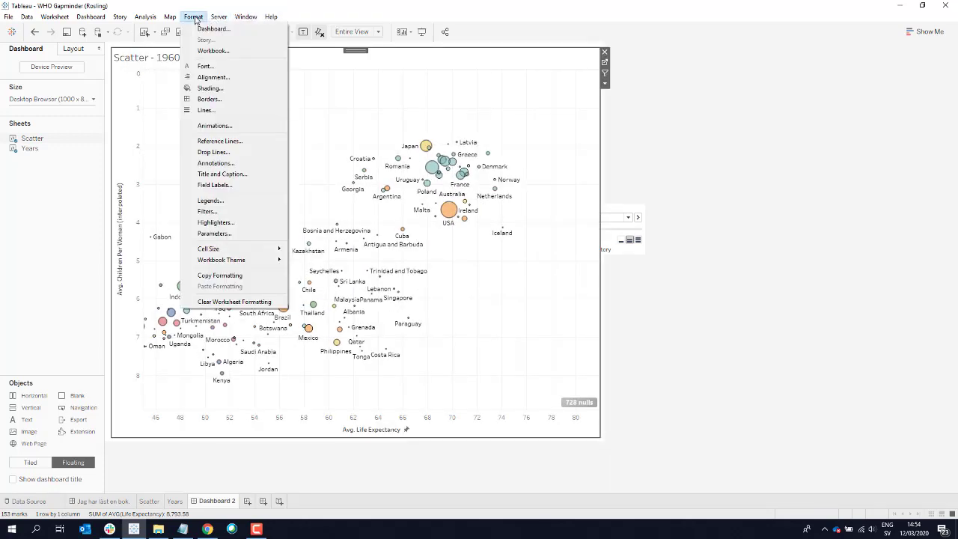
left_click(209, 89)
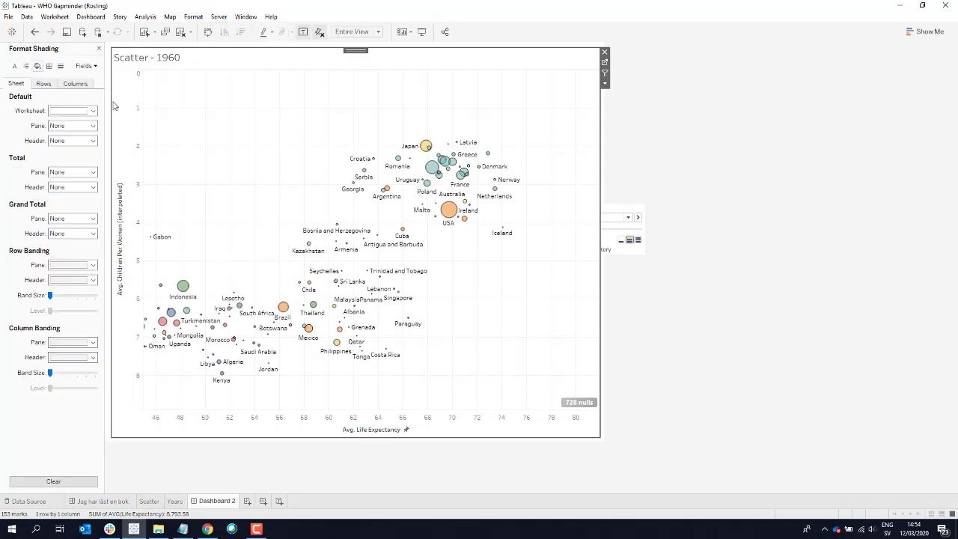
left_click(70, 112)
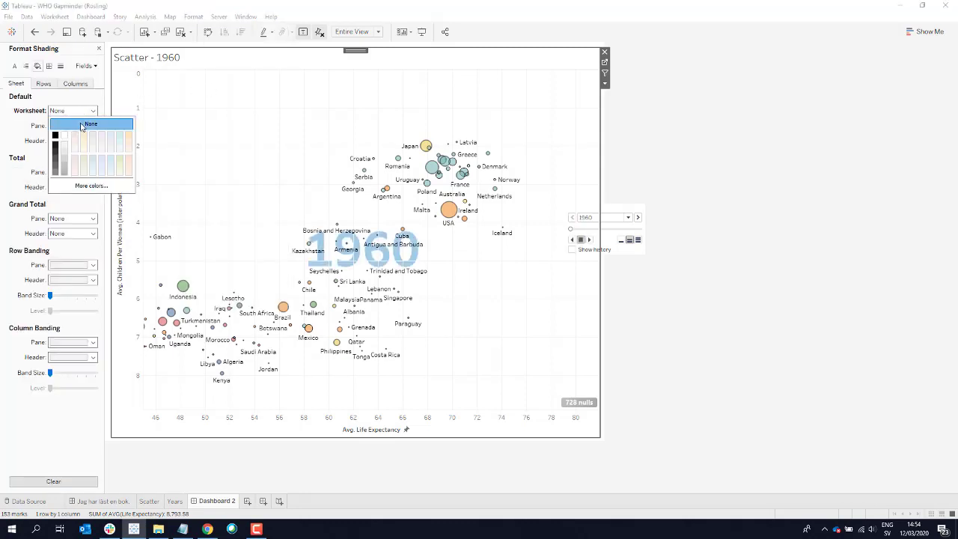
left_click(99, 50)
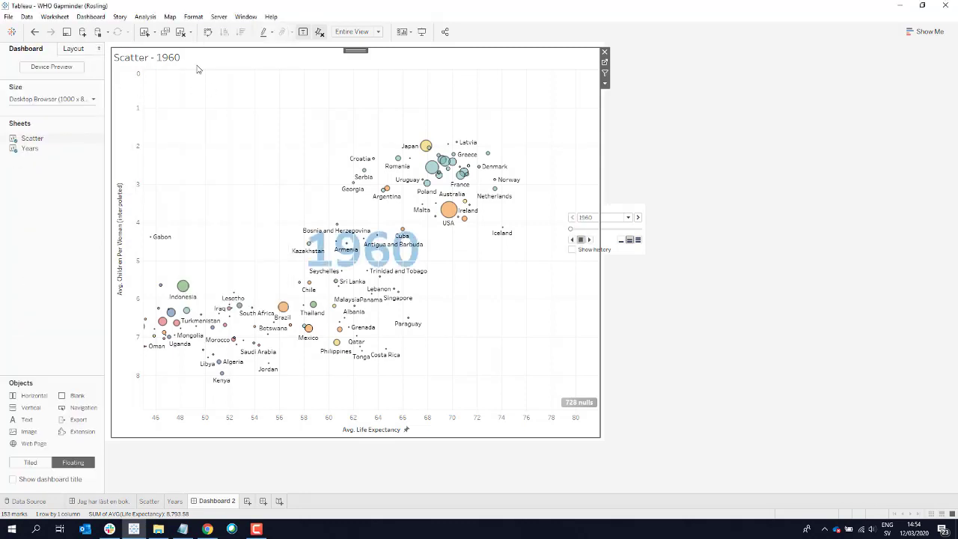
Keep the default animation duration at 0.30 seconds and close the Animations pane
left_click(194, 17)
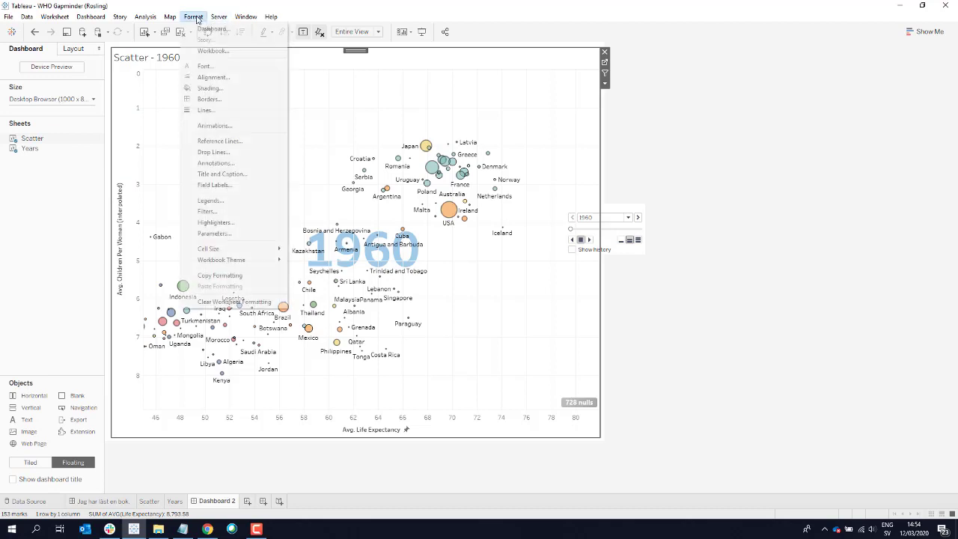
left_click(215, 126)
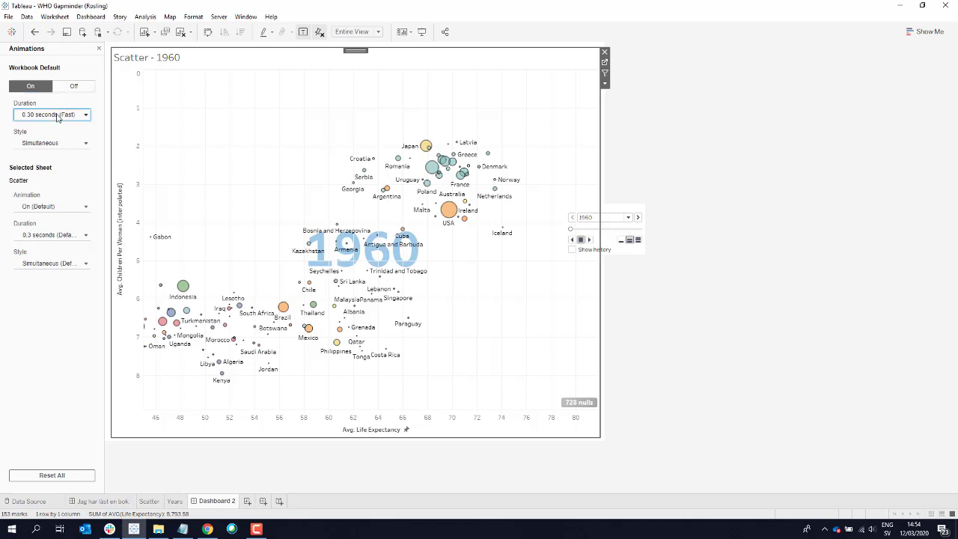
left_click(58, 116)
left_click(58, 116)
left_click(97, 50)
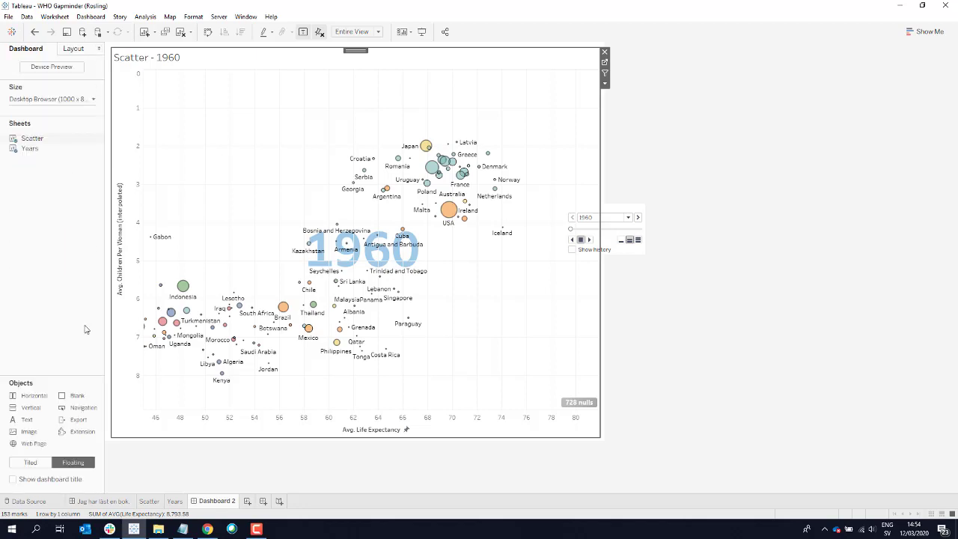
Bring the year page control to the front and resize it into a compact row
left_click(619, 216)
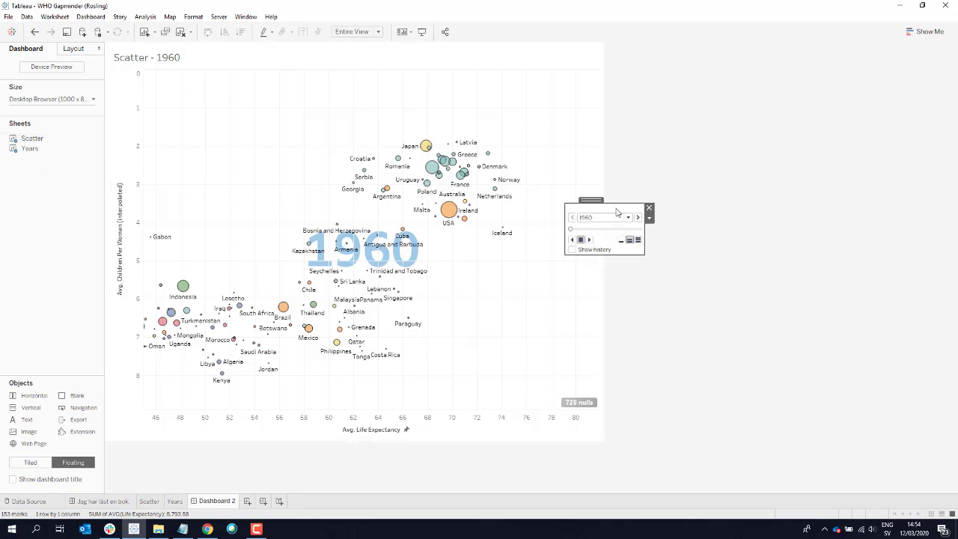
left_click(649, 219)
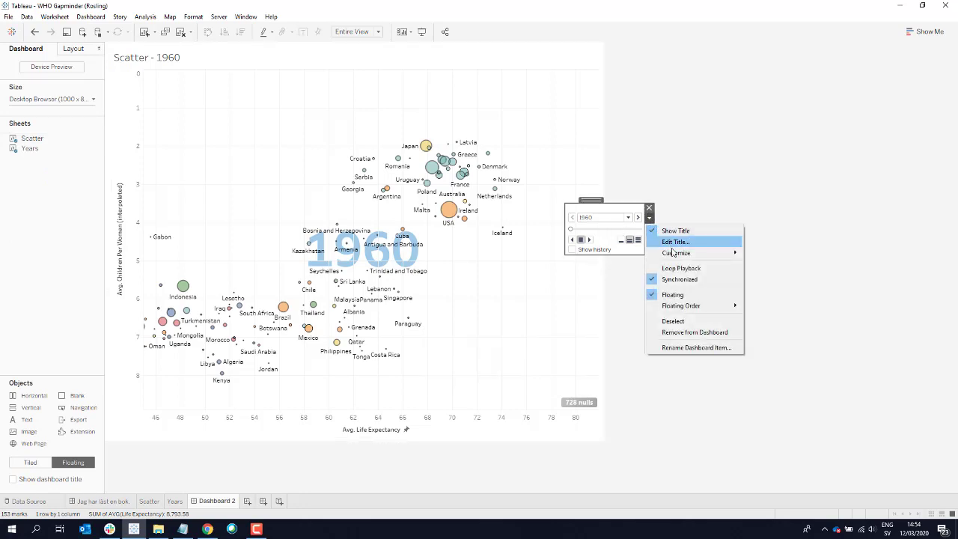
mouse_move(703, 305)
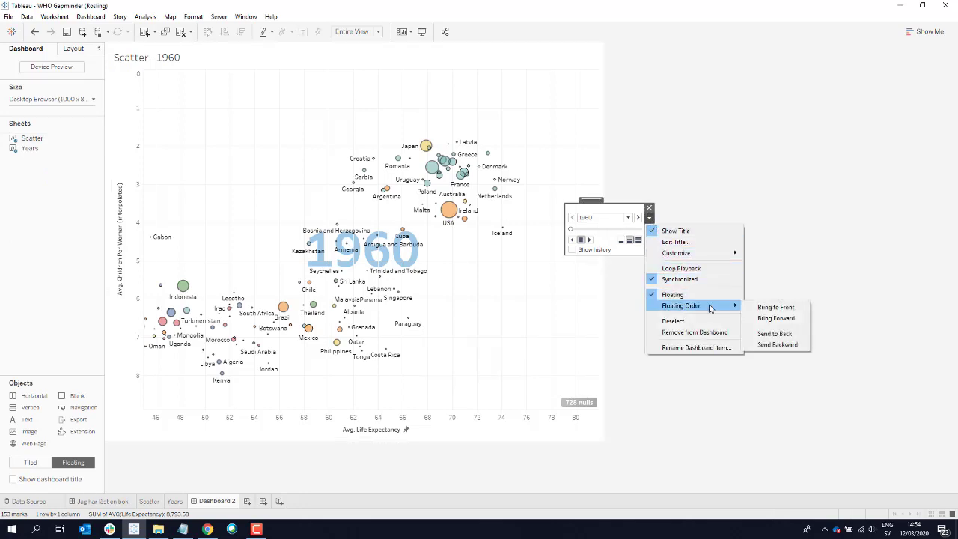
left_click(765, 309)
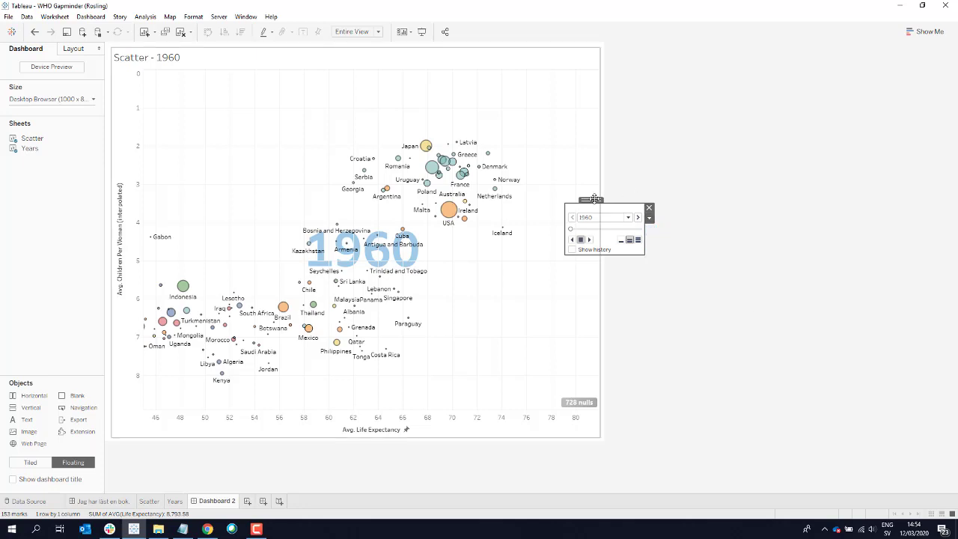
left_click_drag(593, 199, 190, 86)
Hide the Scatter title, then move the page control top-left and widen it
right_click(159, 59)
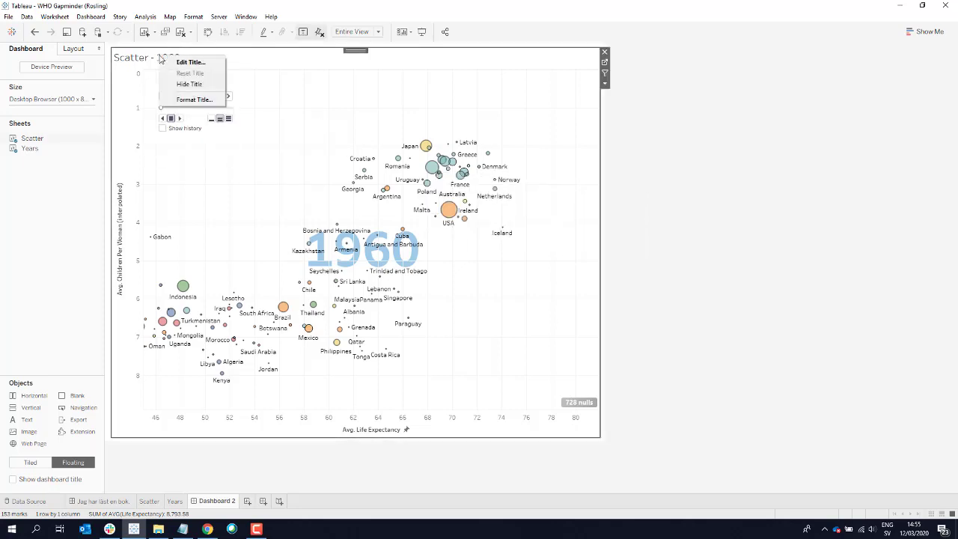
left_click(189, 84)
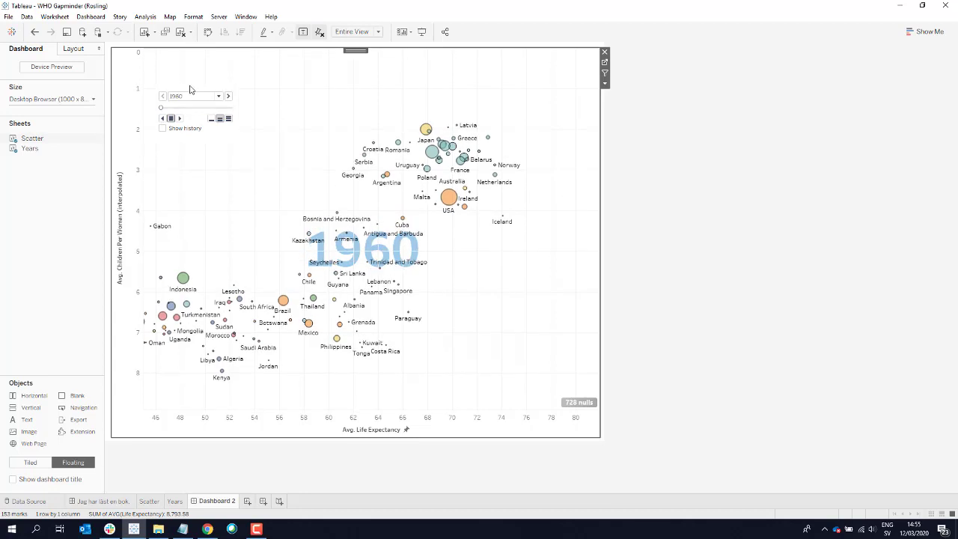
left_click_drag(195, 78, 190, 54)
left_click_drag(232, 126, 327, 127)
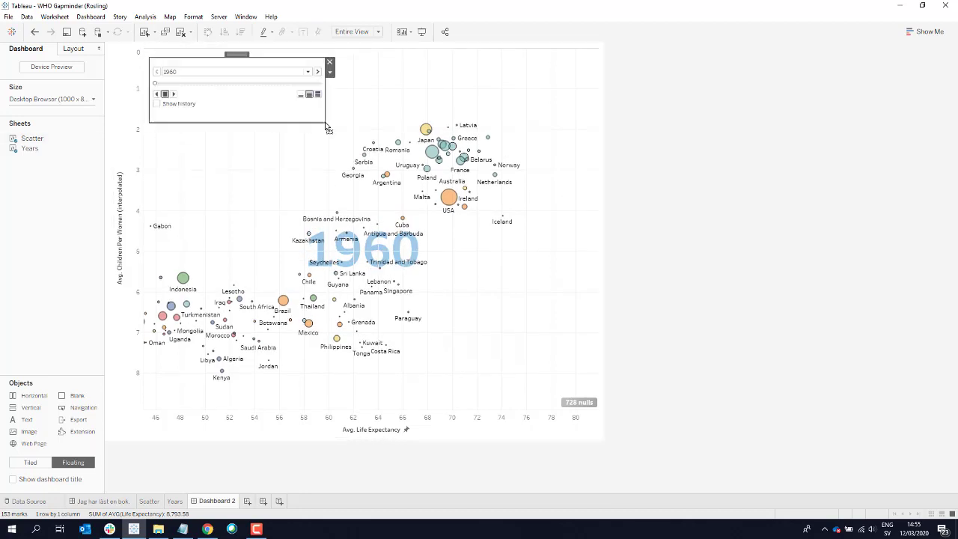
Change the dashboard size from Fixed size to Automatic
left_click(69, 100)
left_click(60, 118)
left_click(56, 134)
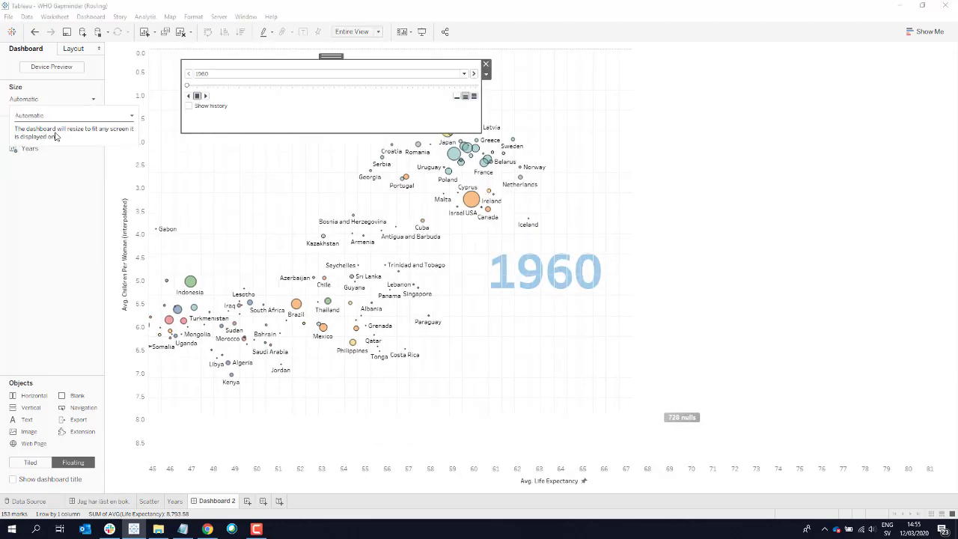
Select the scatter chart and year page control, then start the year playback
left_click(325, 222)
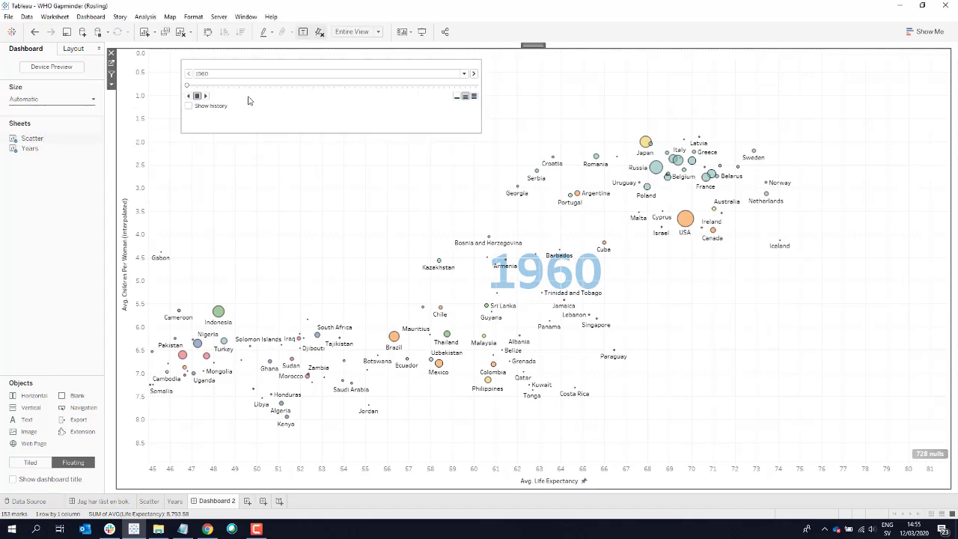
left_click(473, 98)
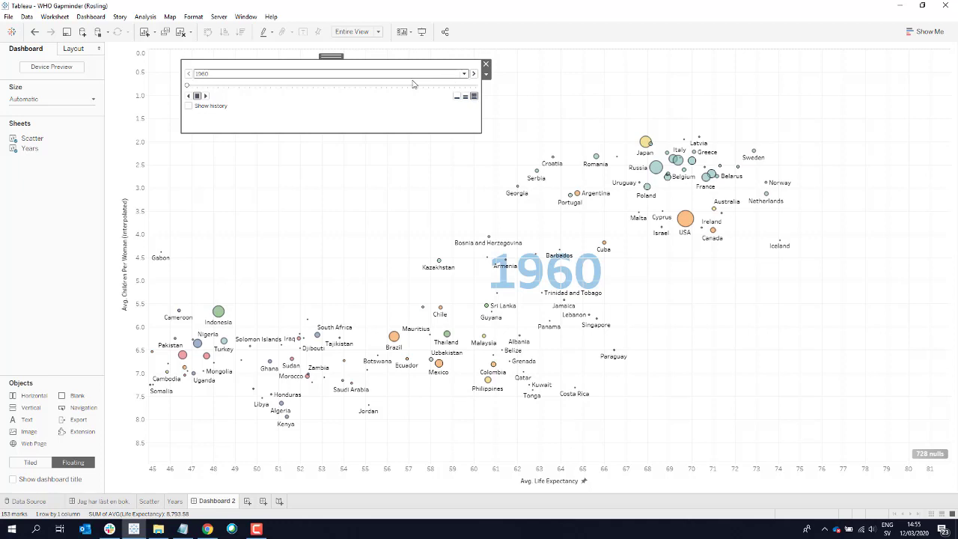
left_click(472, 119)
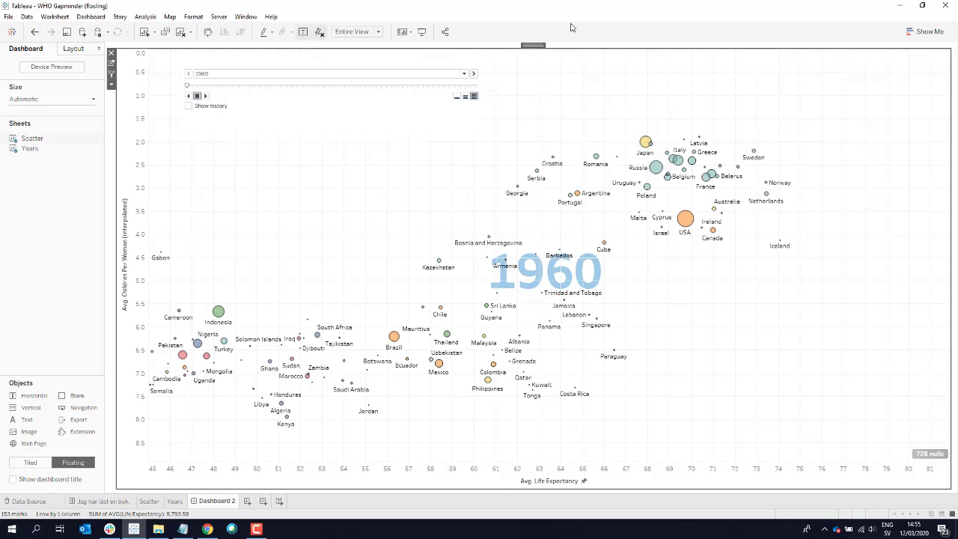
left_click(248, 101)
Play the year animation through to 2015, then select the scatter chart
left_click(207, 97)
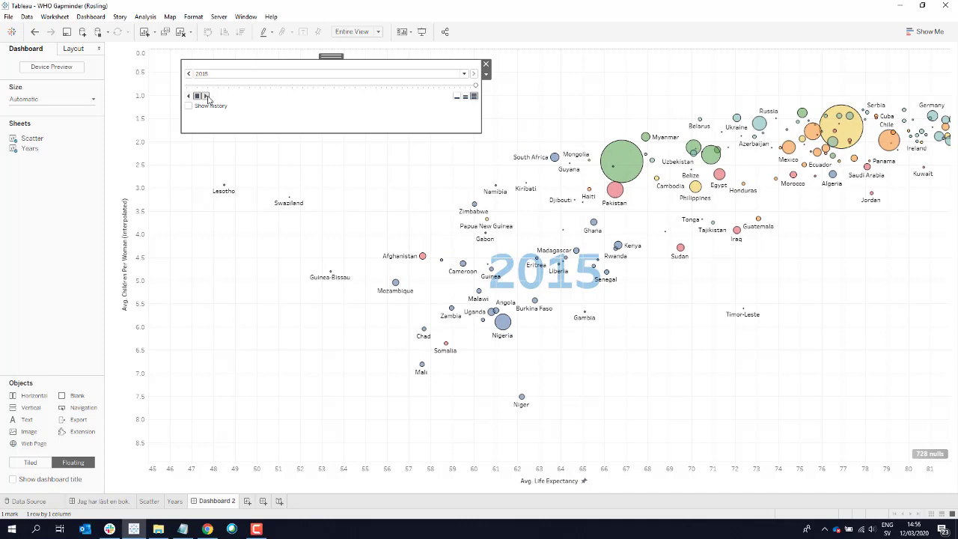
left_click(569, 92)
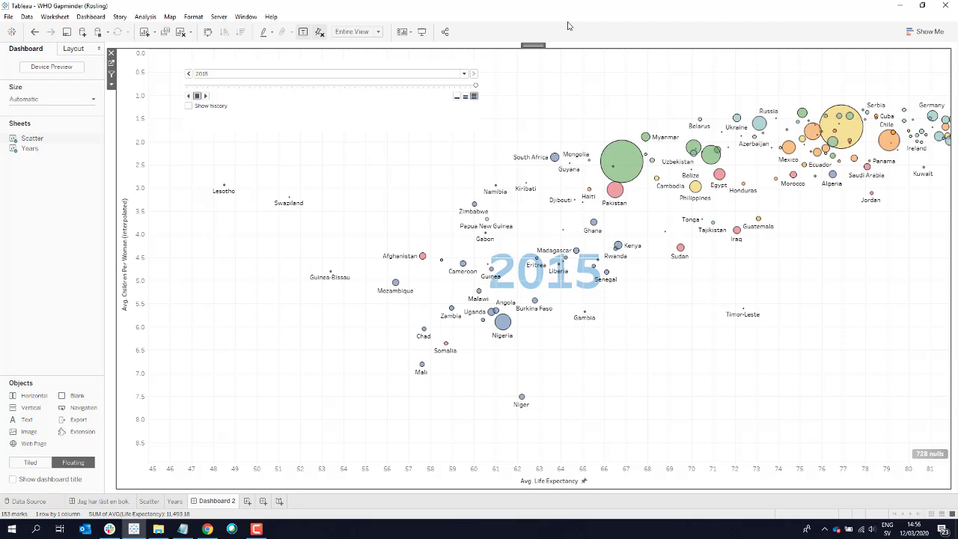